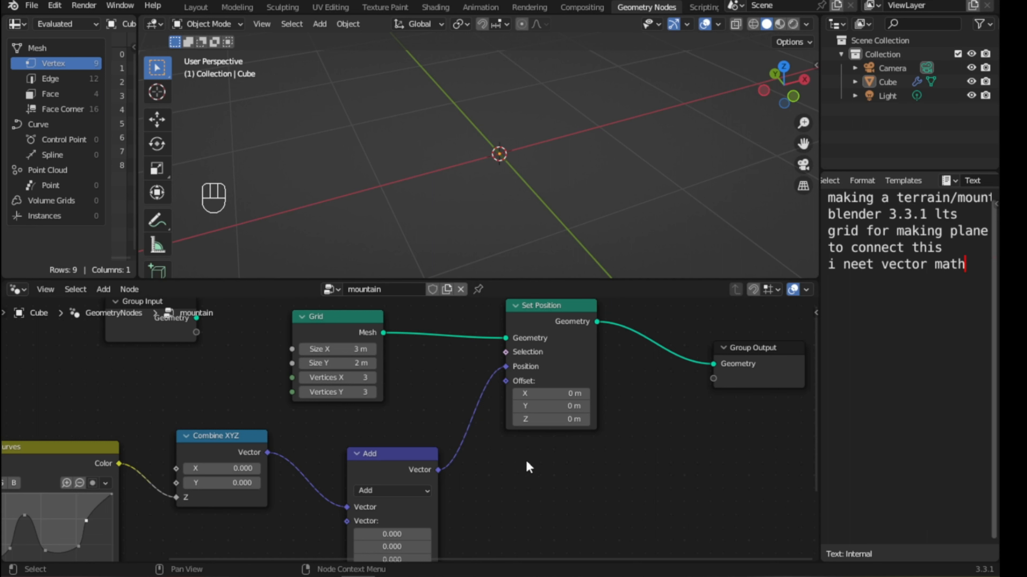
{"action": "key", "text": "shift+a"}
{"action": "type", "text": "set"}
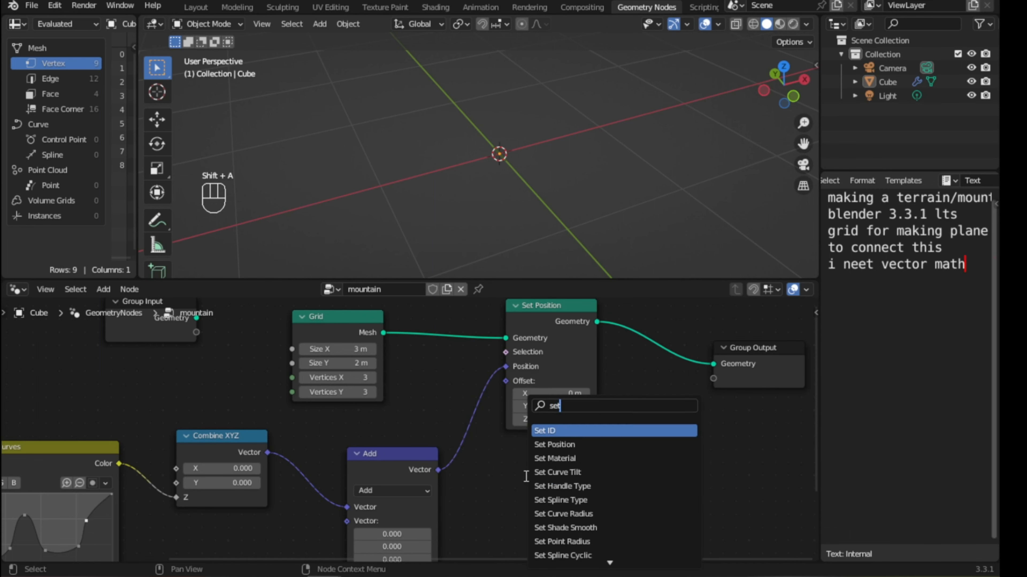
{"action": "key", "text": "Down"}
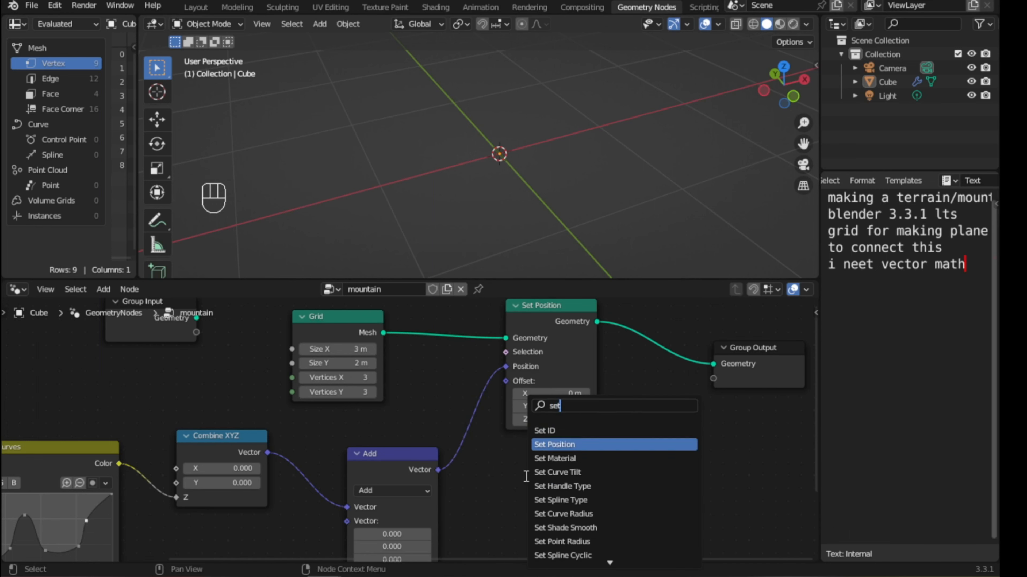
{"action": "key", "text": "Return"}
{"action": "left_click", "coordinate": [524, 476]}
{"action": "key", "text": "x"}
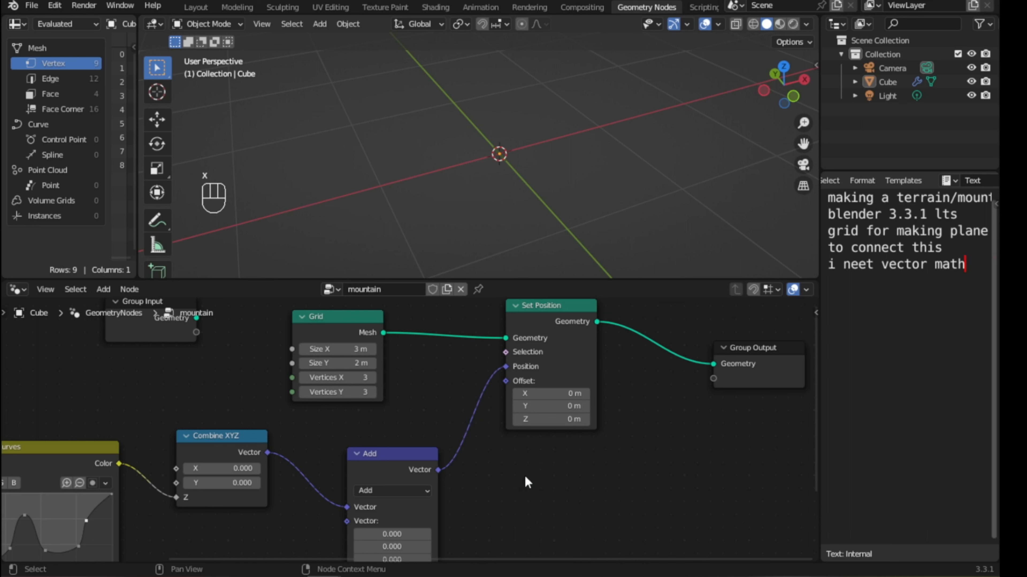
Step: Add a Position node below Combine XYZ and connect its output to the first Vector input of the Add node
{"action": "key", "text": "shift+a"}
{"action": "type", "text": "po"}
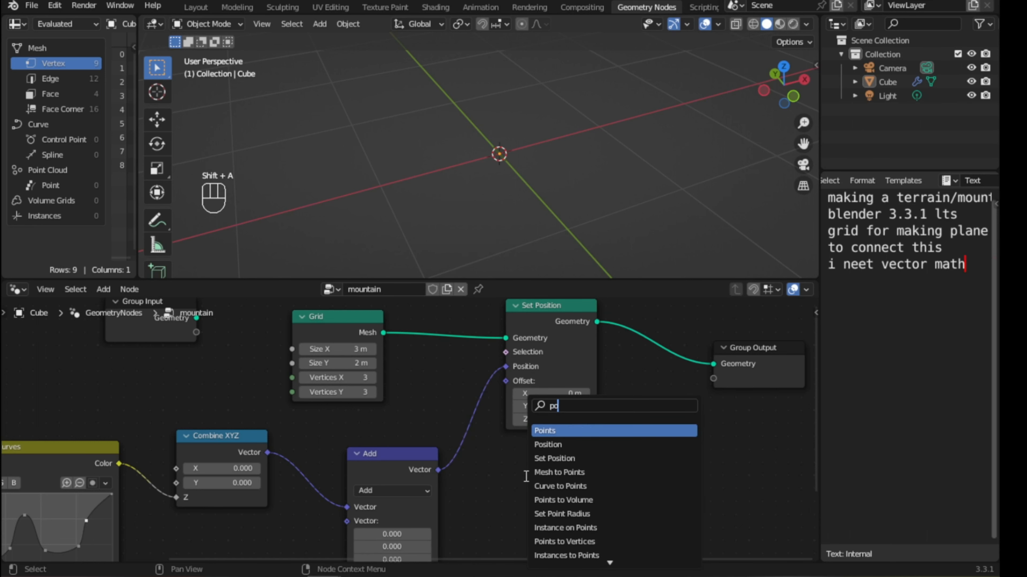
{"action": "key", "text": "Down"}
{"action": "key", "text": "Return"}
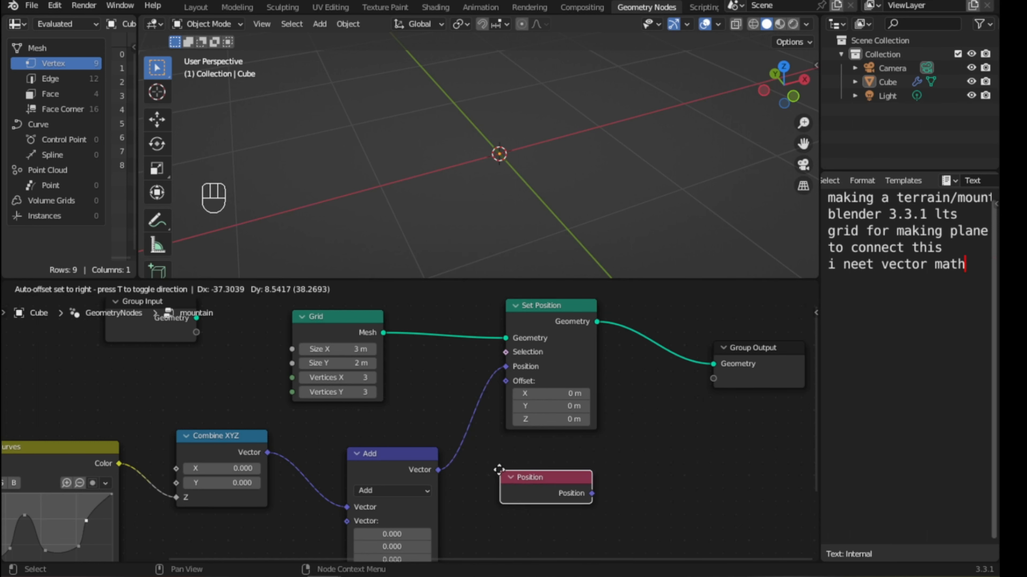
{"action": "left_click", "coordinate": [183, 530]}
{"action": "middle_click_drag", "start_coordinate": [294, 513], "coordinate": [345, 444], "text": "shift"}
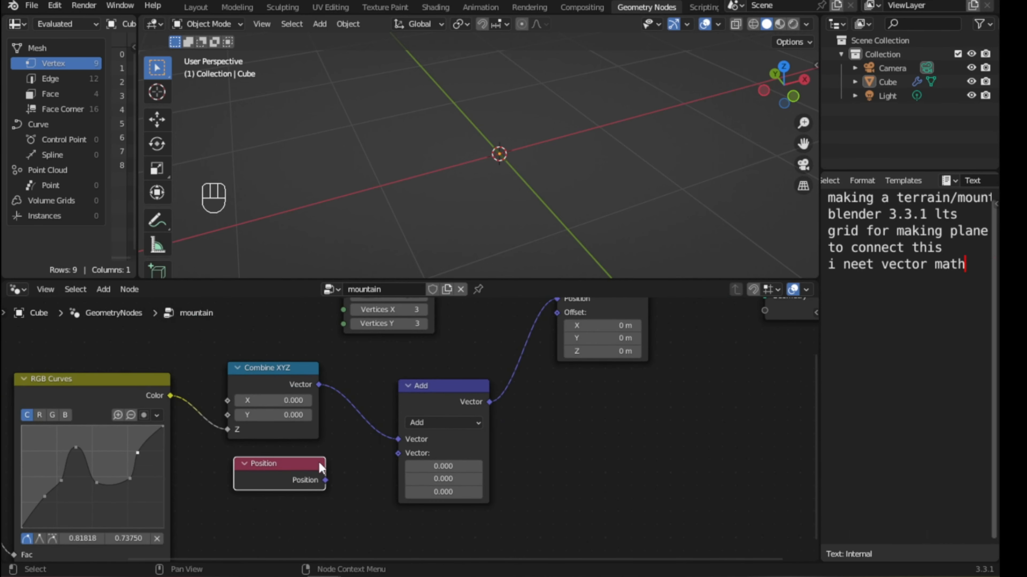
{"action": "left_click_drag", "start_coordinate": [326, 479], "coordinate": [403, 442]}
{"action": "scroll", "coordinate": [500, 185], "scroll_direction": "down", "scroll_amount": 6}
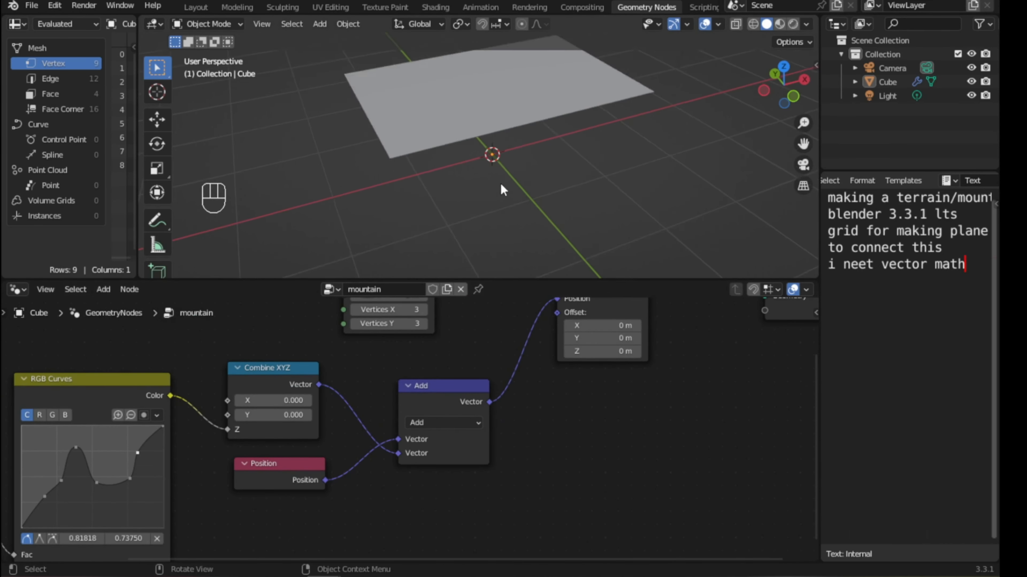
{"action": "middle_click_drag", "start_coordinate": [499, 184], "coordinate": [468, 156]}
{"action": "scroll", "coordinate": [468, 160], "scroll_direction": "up", "scroll_amount": 5}
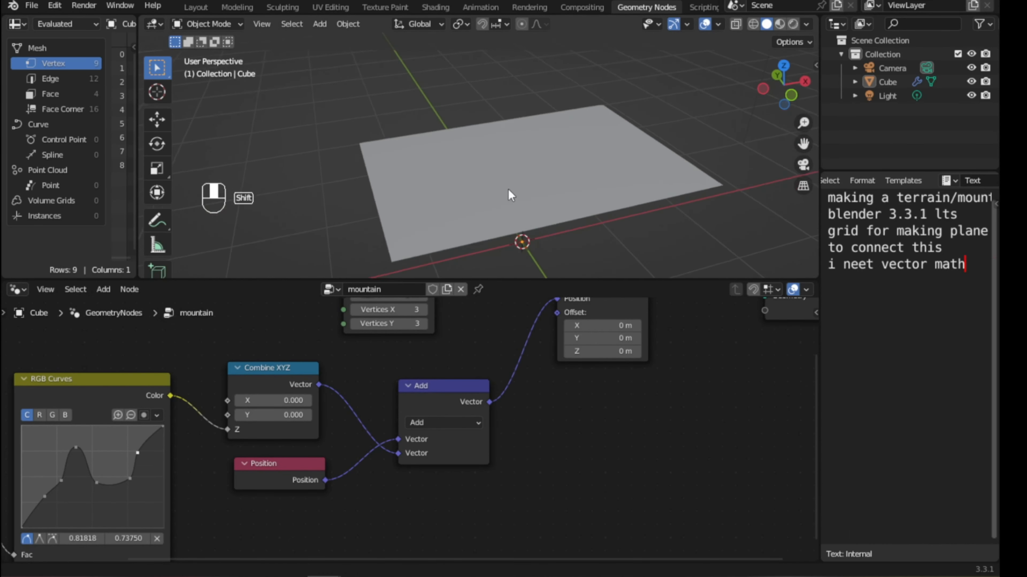
Step: Save the file and turn on the wireframe overlay in the 3D viewport
{"action": "middle_click_drag", "start_coordinate": [190, 461], "coordinate": [313, 436], "text": "shift"}
{"action": "scroll", "coordinate": [304, 441], "scroll_direction": "down", "scroll_amount": 3}
{"action": "middle_click_drag", "start_coordinate": [485, 405], "coordinate": [316, 485], "text": "shift"}
{"action": "scroll", "coordinate": [366, 430], "scroll_direction": "up", "scroll_amount": 2}
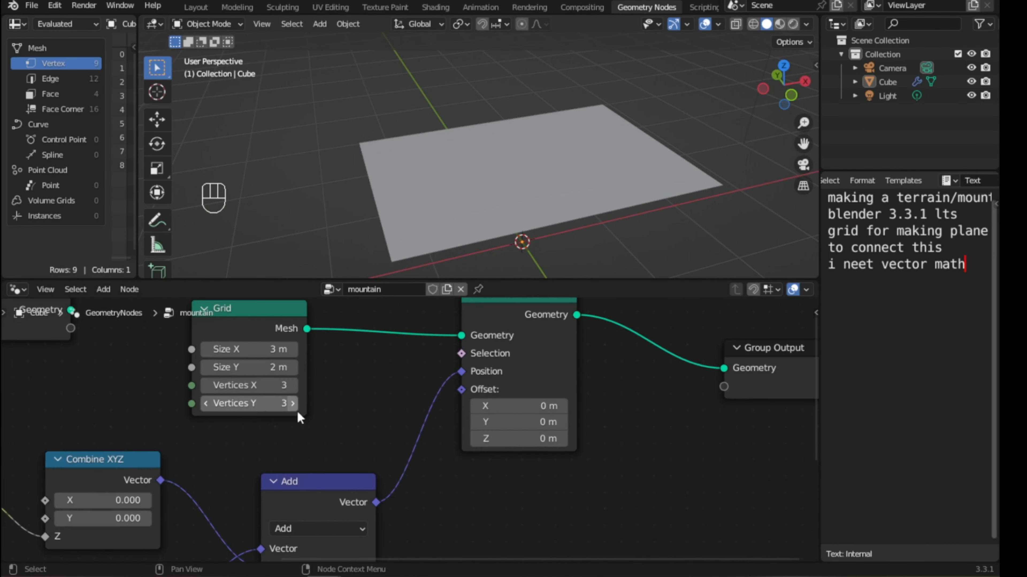
{"action": "middle_click_drag", "start_coordinate": [297, 411], "coordinate": [332, 415]}
{"action": "scroll", "coordinate": [405, 442], "scroll_direction": "up", "scroll_amount": 1}
{"action": "left_click", "coordinate": [390, 424]}
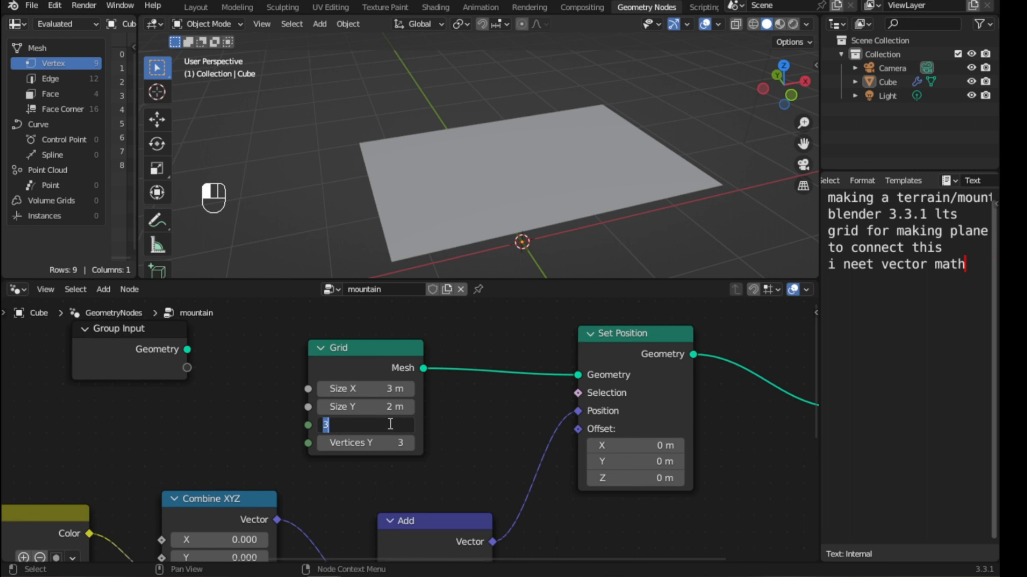
{"action": "left_click", "coordinate": [439, 435]}
{"action": "key", "text": "ctrl+s"}
{"action": "left_click", "coordinate": [718, 24]}
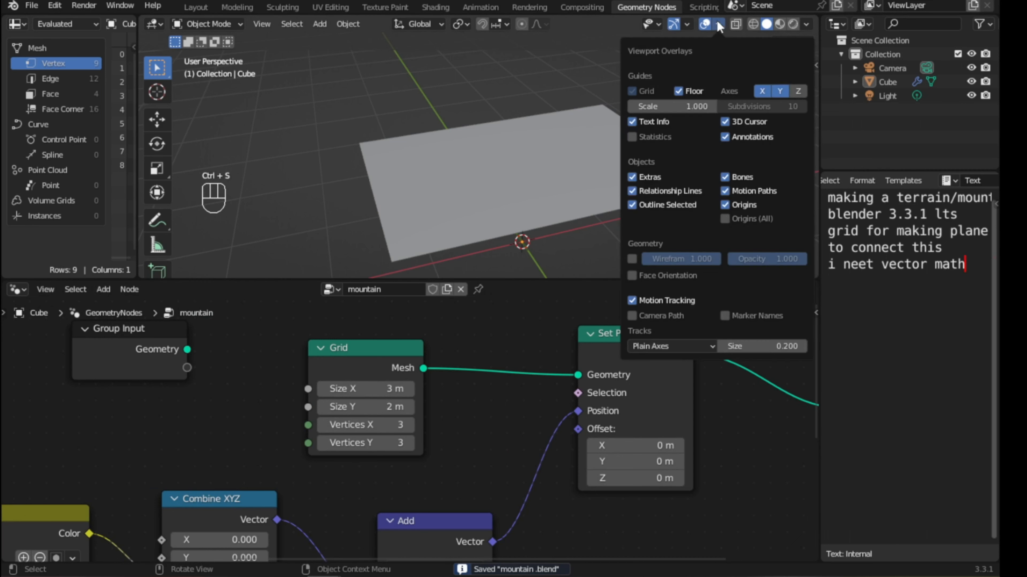
{"action": "left_click", "coordinate": [632, 258]}
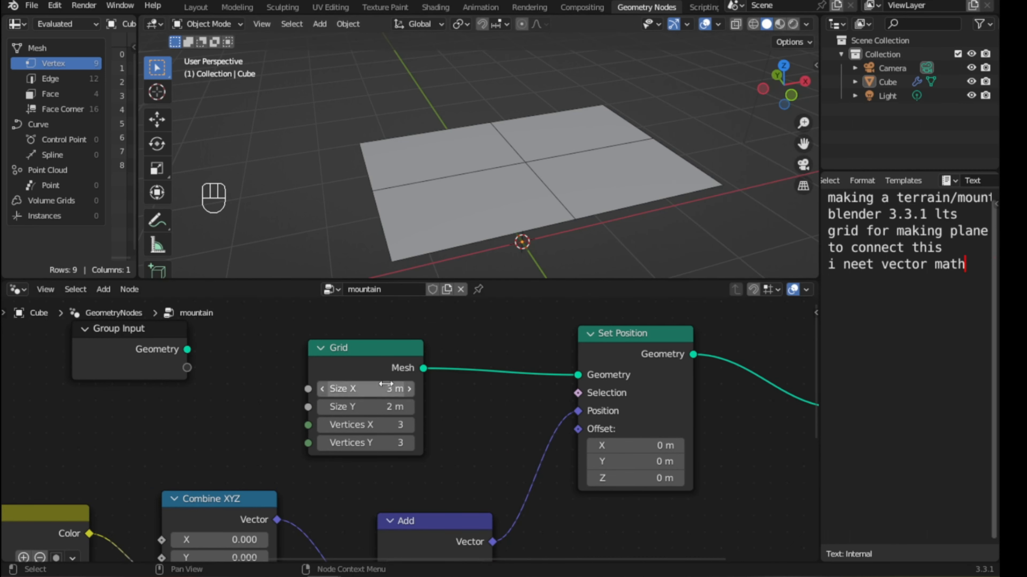
Step: Add the line "we need subdivided" at the end of the notes in the text editor
{"action": "key", "text": "Return"}
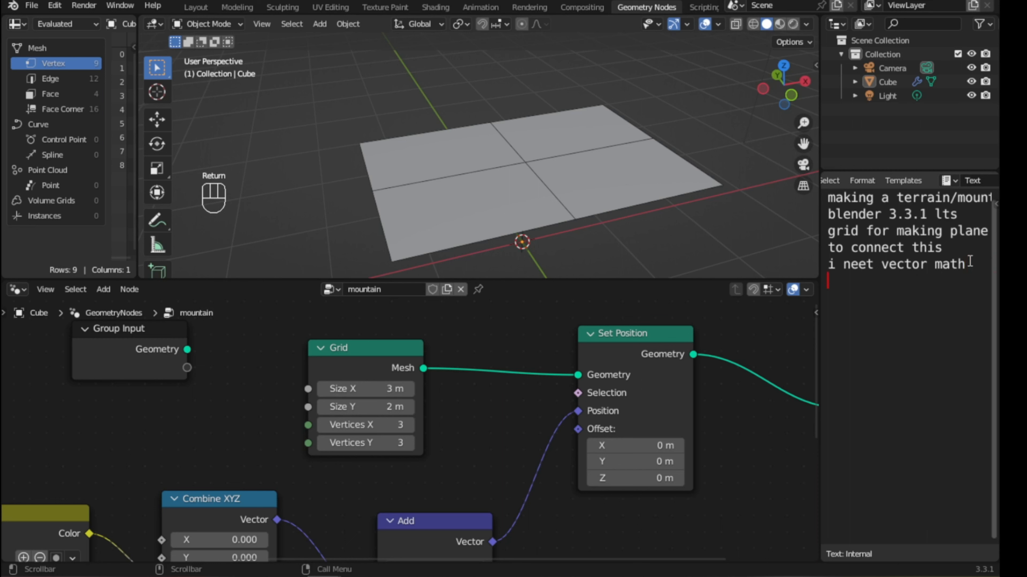
{"action": "type", "text": "we need subdivided"}
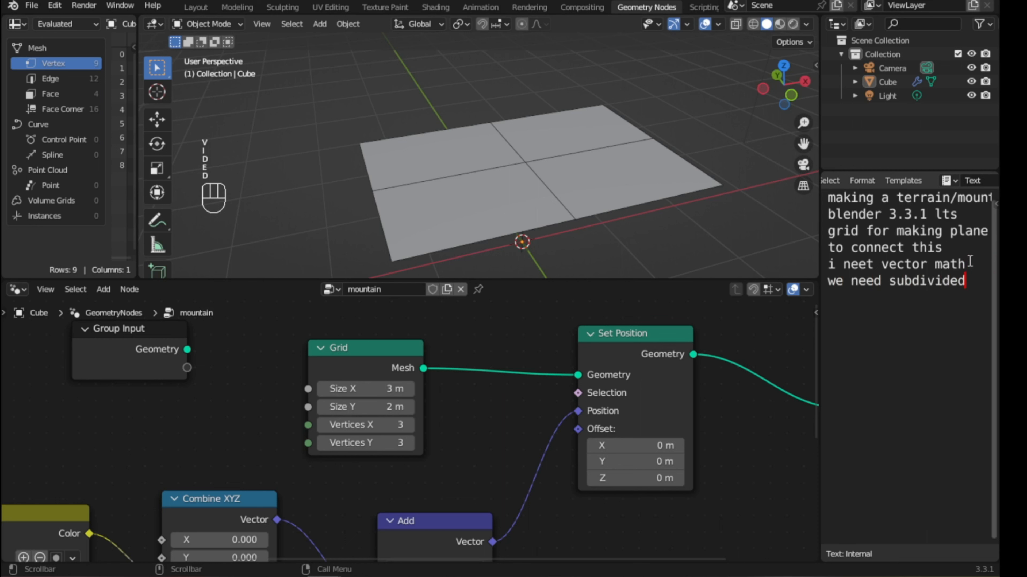
{"action": "key", "text": "KP_Enter"}
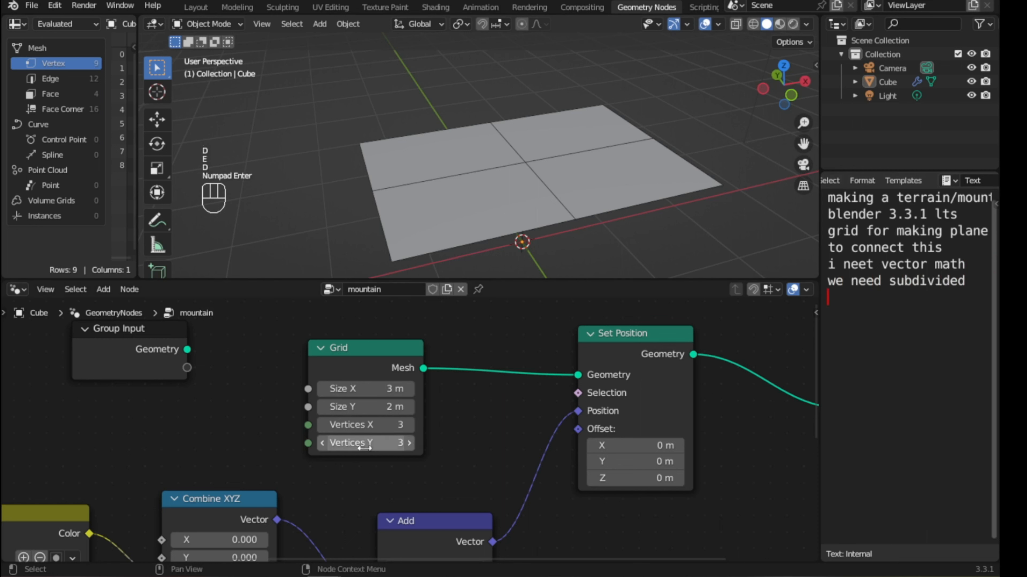
Step: Set both Vertices X and Vertices Y of the Grid node to 1000
{"action": "left_click", "coordinate": [369, 426]}
{"action": "type", "text": "1000"}
{"action": "left_click", "coordinate": [390, 416]}
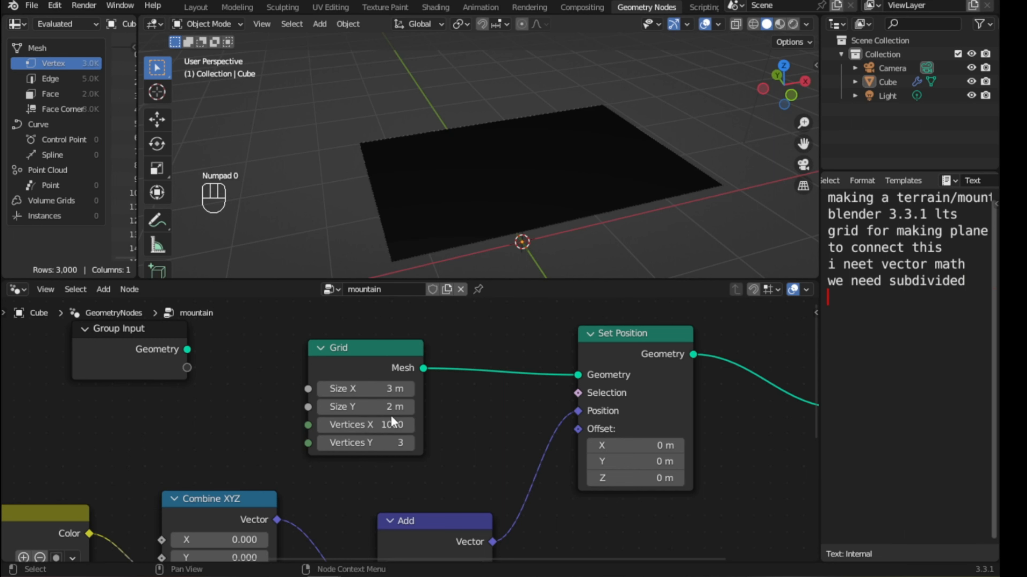
{"action": "left_click", "coordinate": [360, 444]}
{"action": "type", "text": "1000"}
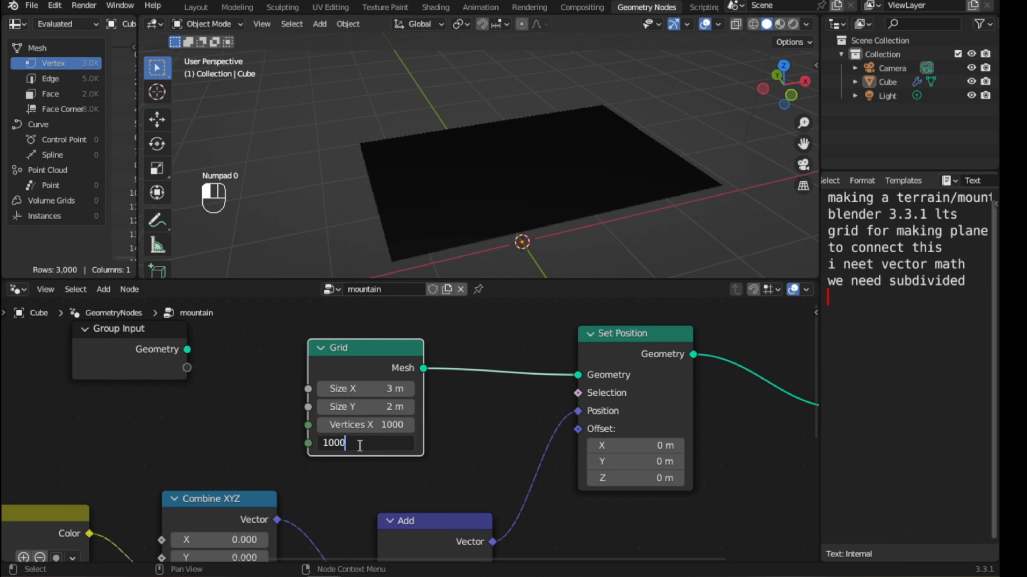
{"action": "key", "text": "Return"}
Step: Turn off the wireframe overlay in the 3D viewport
{"action": "scroll", "coordinate": [519, 202], "scroll_direction": "up", "scroll_amount": 5}
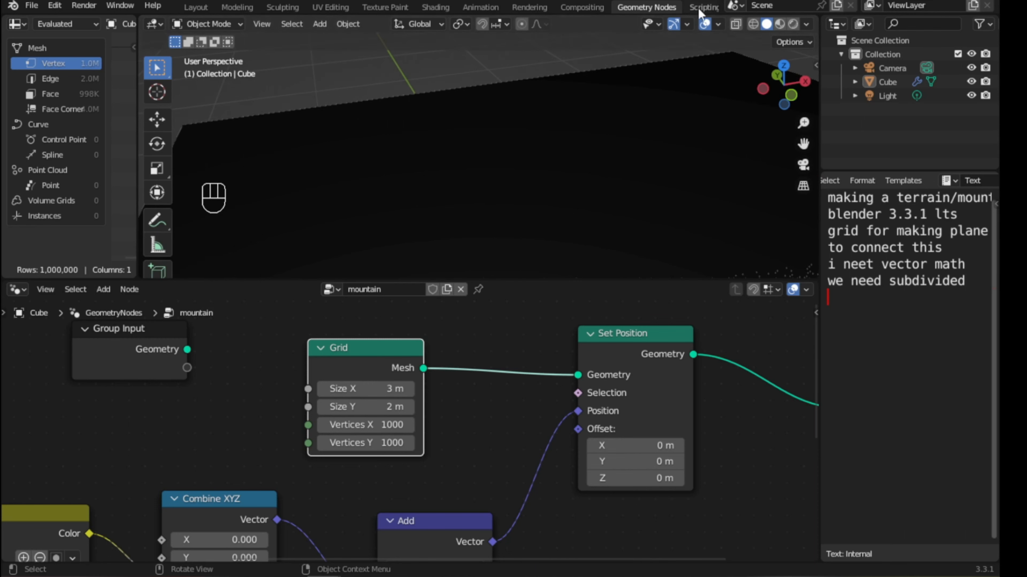
{"action": "left_click", "coordinate": [717, 24]}
{"action": "left_click", "coordinate": [632, 259]}
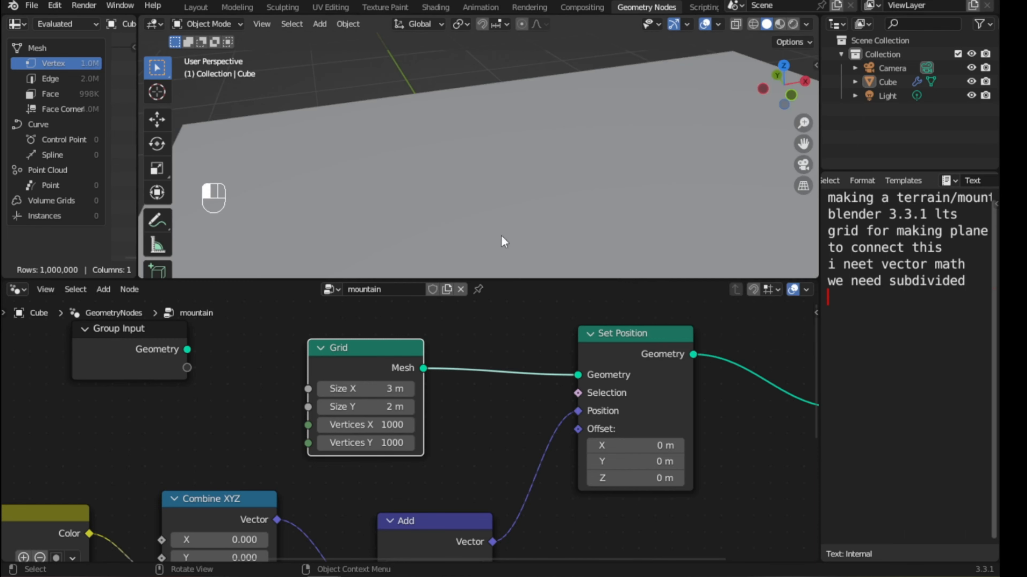
{"action": "scroll", "coordinate": [434, 237], "scroll_direction": "down", "scroll_amount": 2}
Step: Rearrange the nodes so that Position sits above Combine XYZ and their links to the Add node no longer cross
{"action": "scroll", "coordinate": [441, 437], "scroll_direction": "down", "scroll_amount": 4}
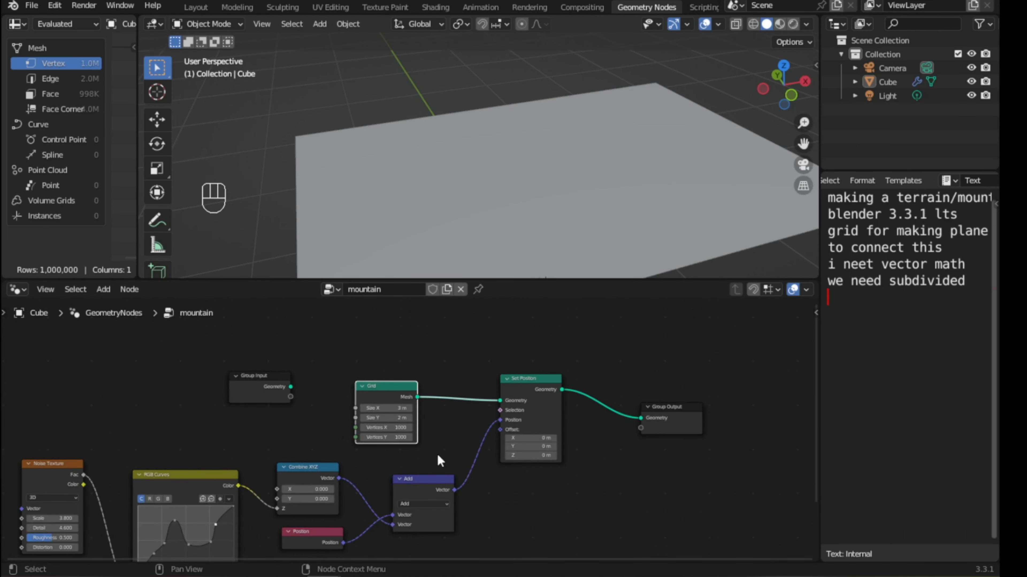
{"action": "middle_click_drag", "start_coordinate": [437, 454], "coordinate": [514, 404]}
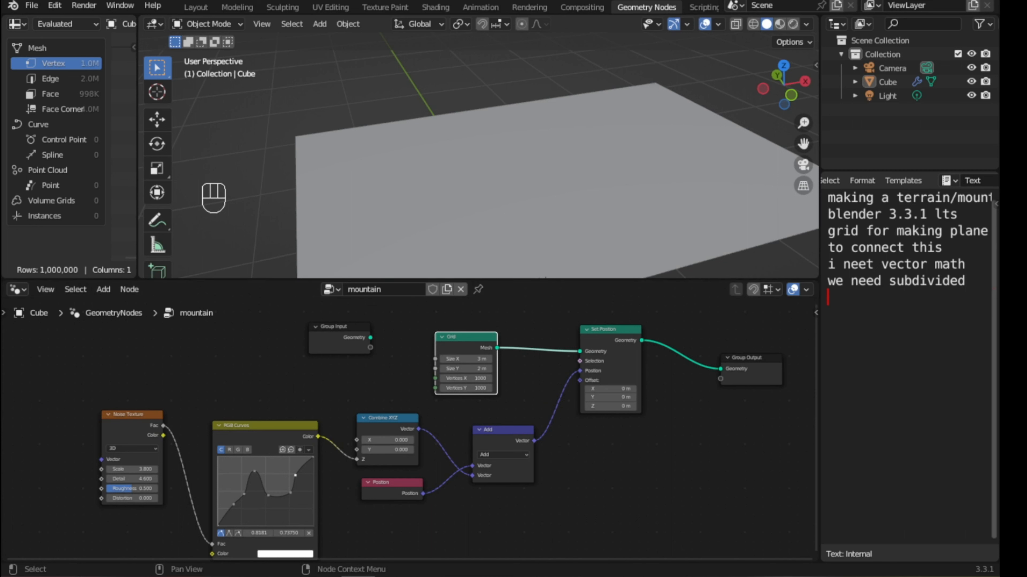
{"action": "left_click_drag", "start_coordinate": [378, 418], "coordinate": [381, 446]}
{"action": "left_click_drag", "start_coordinate": [378, 513], "coordinate": [386, 488]}
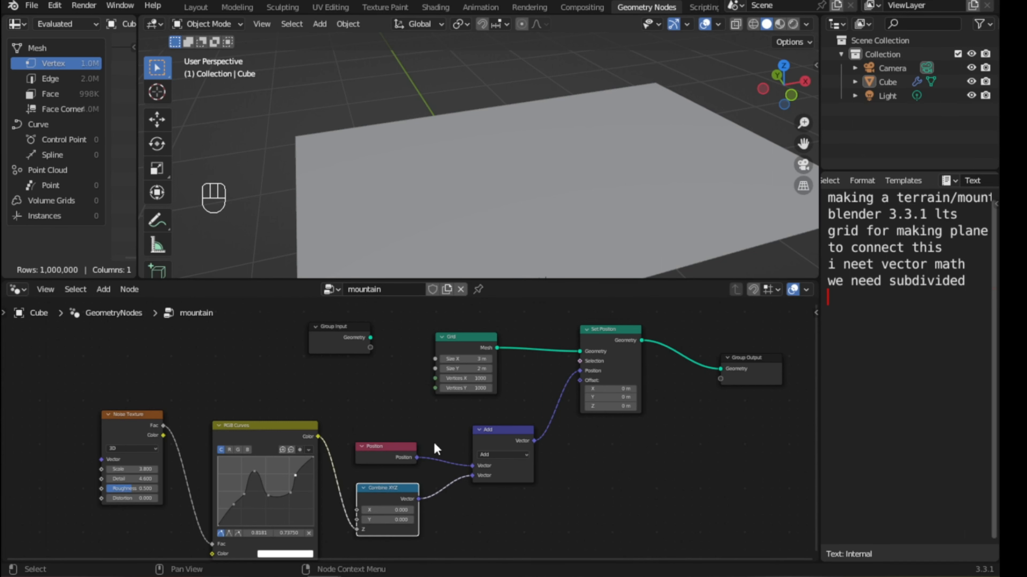
Step: Insert a Set Shade Smooth node on the link between Set Position and Group Output
{"action": "scroll", "coordinate": [470, 446], "scroll_direction": "up", "scroll_amount": 3}
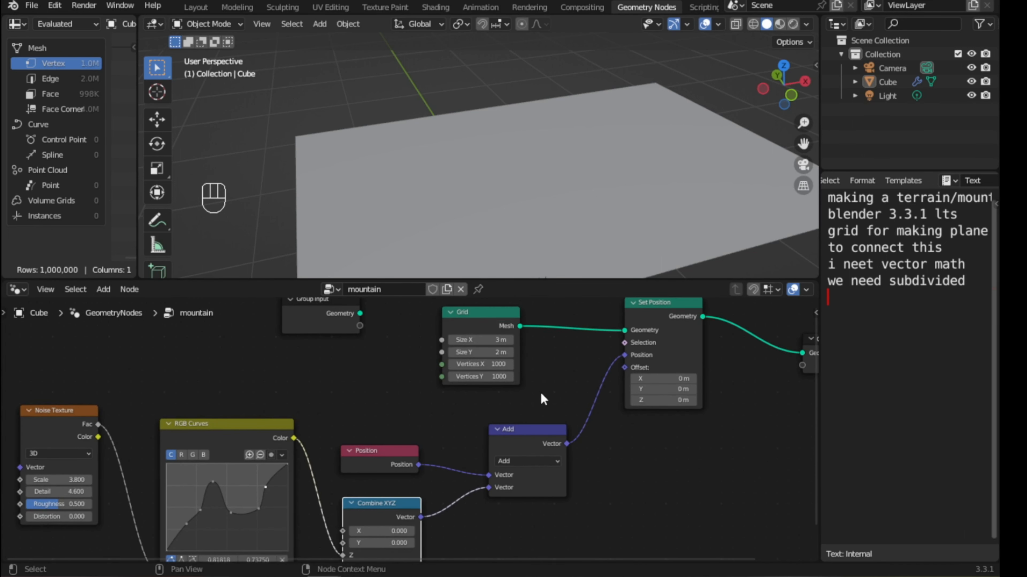
{"action": "middle_click_drag", "start_coordinate": [540, 392], "coordinate": [222, 452], "text": "shift"}
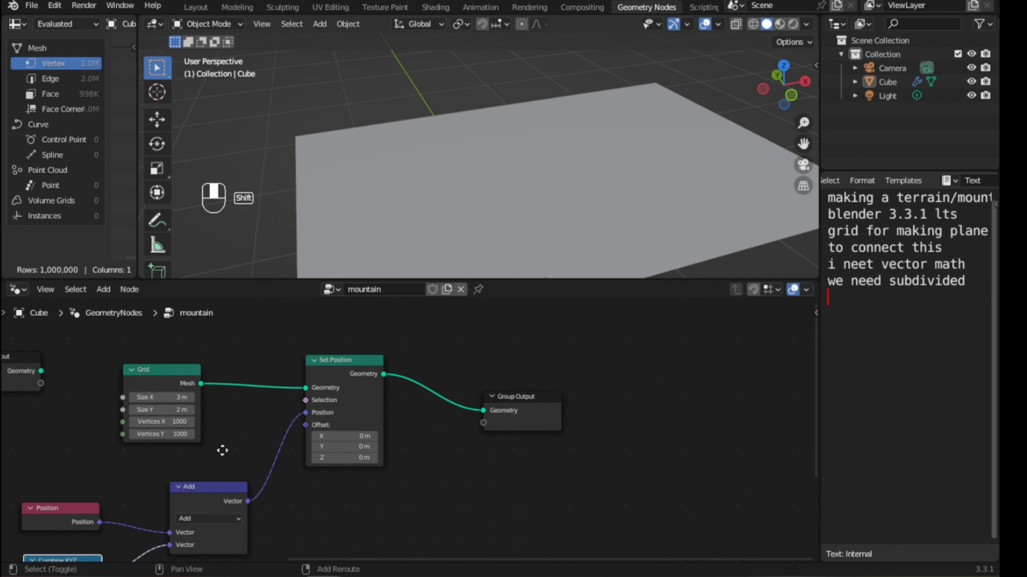
{"action": "key", "text": "shift+a"}
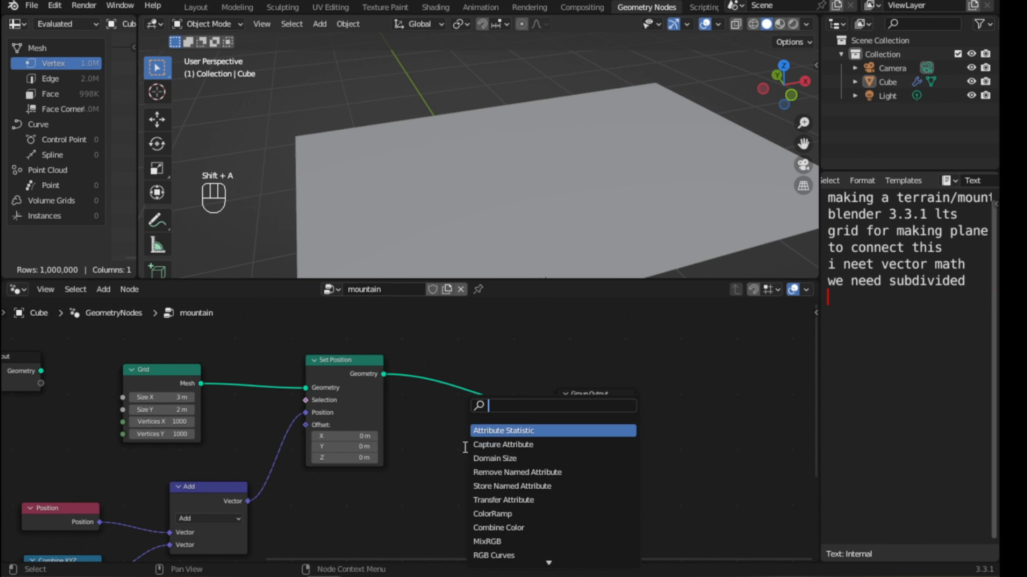
{"action": "type", "text": "set"}
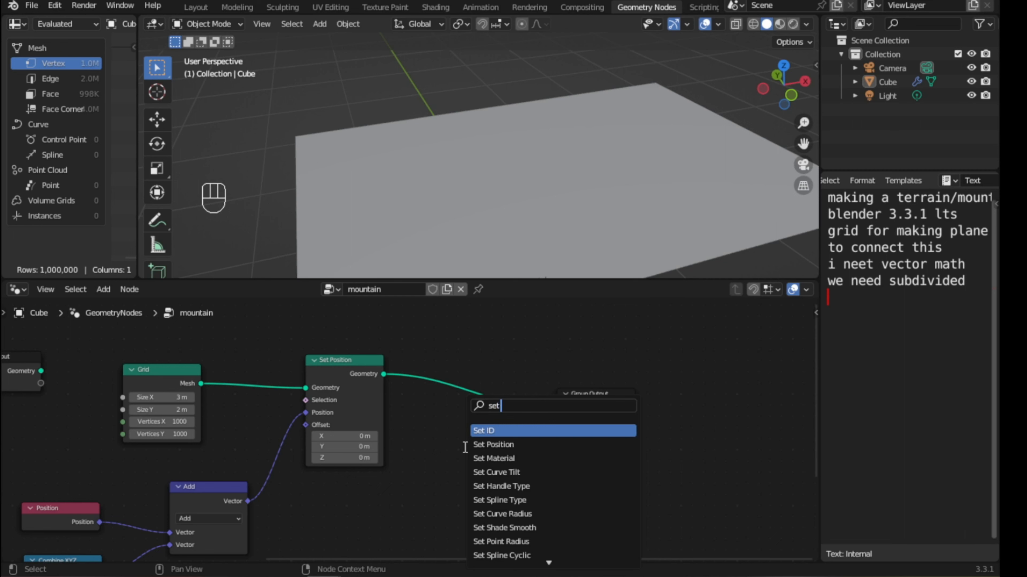
{"action": "type", "text": " shad"}
{"action": "key", "text": "Return"}
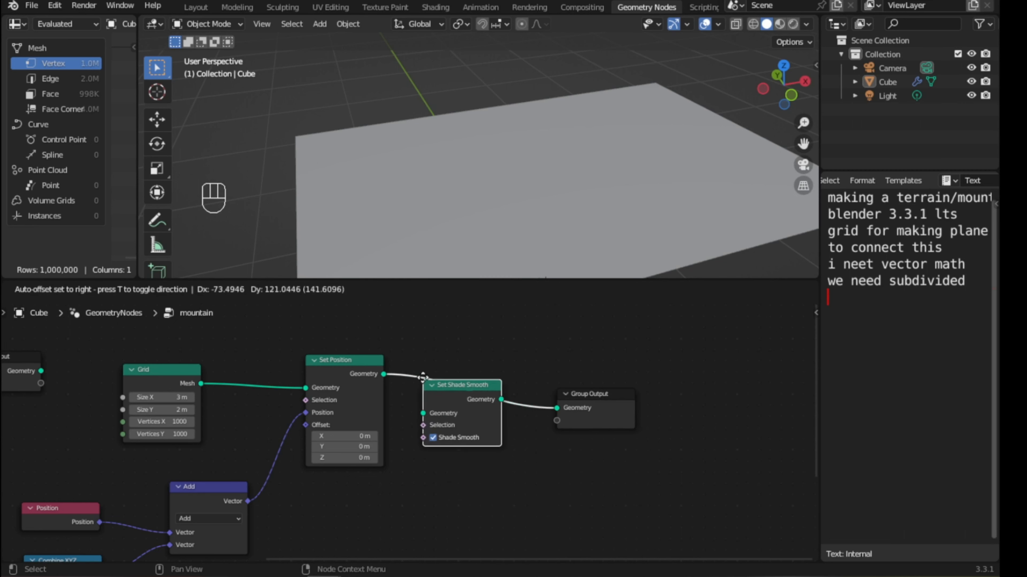
{"action": "left_click", "coordinate": [435, 365]}
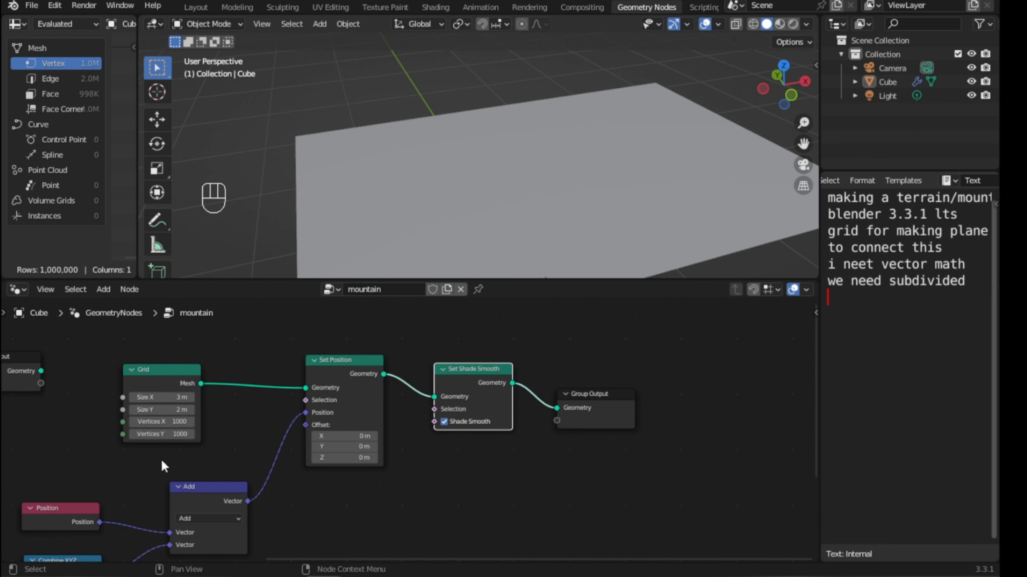
Step: Move the Noise Texture's Fac link from the Fac input of RGB Curves to its Color input
{"action": "middle_click_drag", "start_coordinate": [228, 470], "coordinate": [494, 340]}
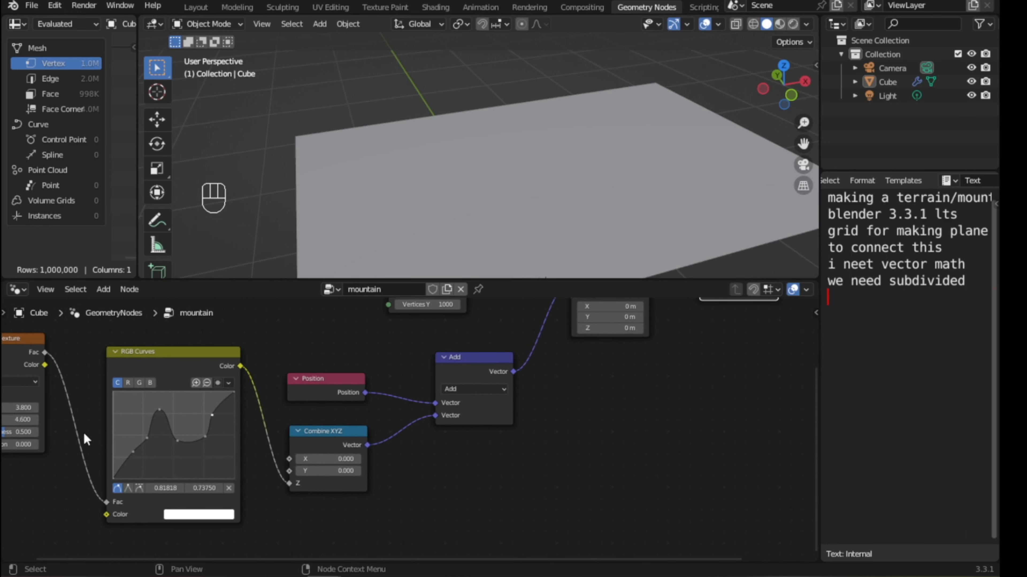
{"action": "left_click_drag", "start_coordinate": [106, 502], "coordinate": [107, 514]}
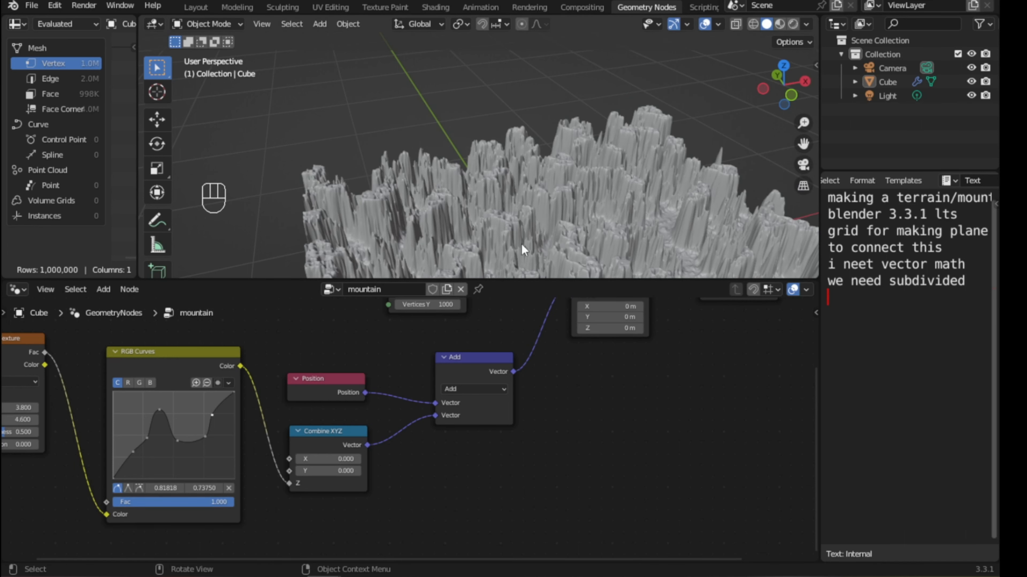
{"action": "middle_click_drag", "start_coordinate": [521, 243], "coordinate": [469, 146], "text": "shift"}
{"action": "middle_click_drag", "start_coordinate": [559, 364], "coordinate": [471, 453], "text": "shift"}
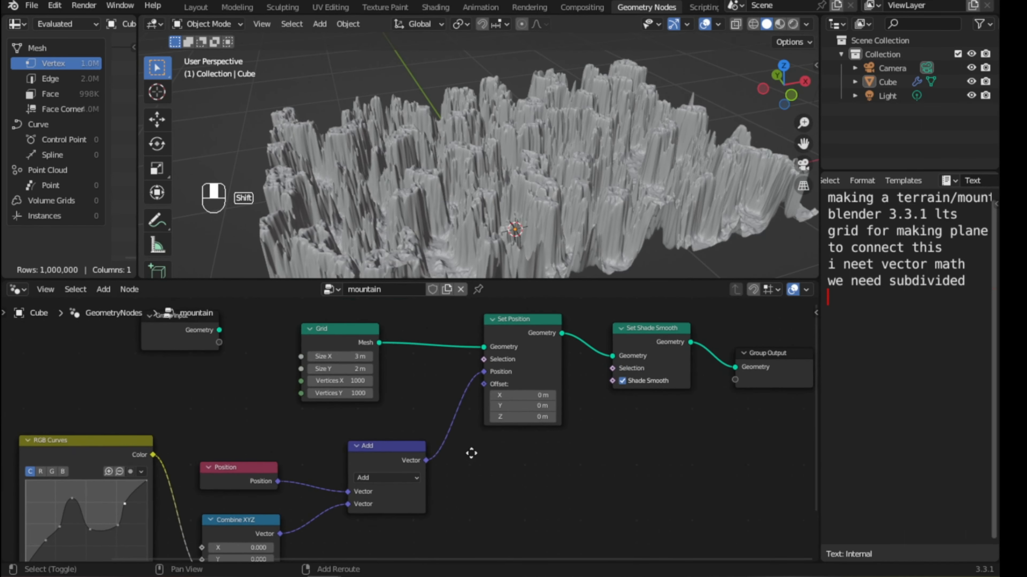
{"action": "scroll", "coordinate": [567, 420], "scroll_direction": "down", "scroll_amount": 3}
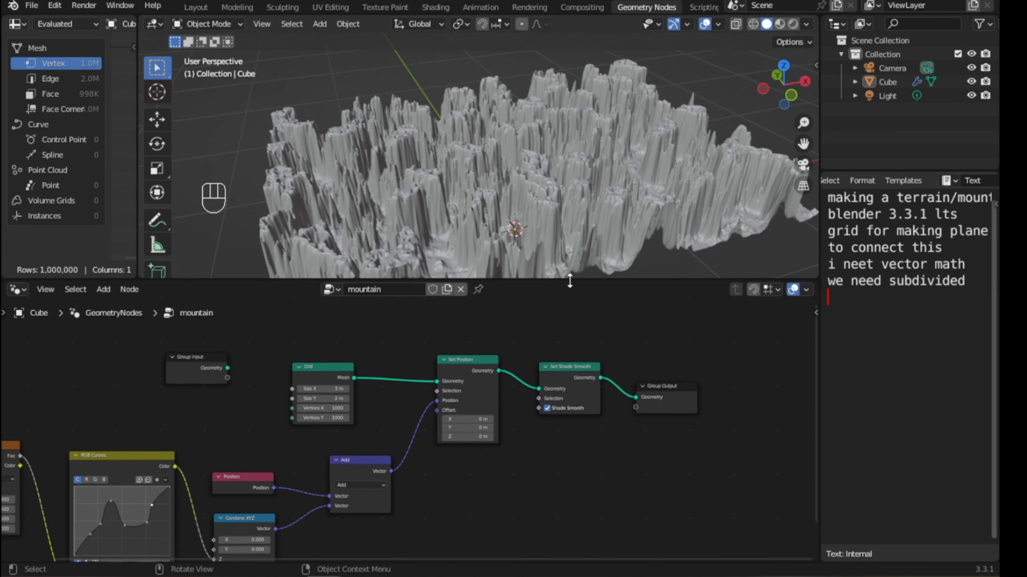
Step: Hide the 3D viewport's toolbar and enlarge the viewport by shrinking the spreadsheet and the node editor
{"action": "middle_click_drag", "start_coordinate": [242, 459], "coordinate": [482, 373]}
{"action": "scroll", "coordinate": [460, 225], "scroll_direction": "up", "scroll_amount": 3}
{"action": "middle_click_drag", "start_coordinate": [460, 226], "coordinate": [481, 220]}
{"action": "key", "text": "t"}
{"action": "left_click_drag", "start_coordinate": [137, 134], "coordinate": [79, 136]}
{"action": "scroll", "coordinate": [408, 166], "scroll_direction": "down", "scroll_amount": 2}
{"action": "middle_click_drag", "start_coordinate": [413, 172], "coordinate": [408, 133], "text": "shift"}
{"action": "left_click_drag", "start_coordinate": [510, 280], "coordinate": [510, 329]}
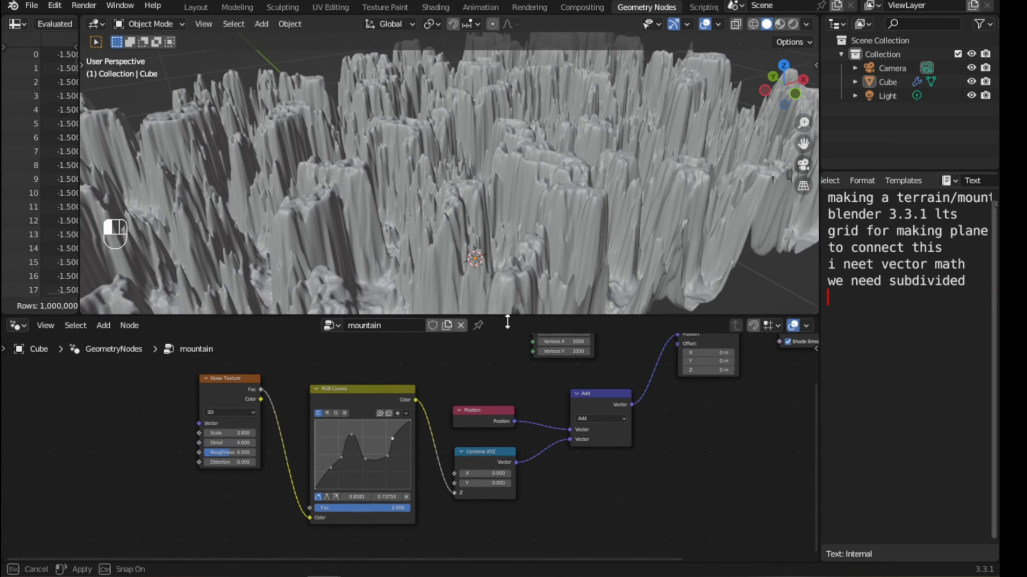
{"action": "middle_click_drag", "start_coordinate": [507, 319], "coordinate": [419, 227]}
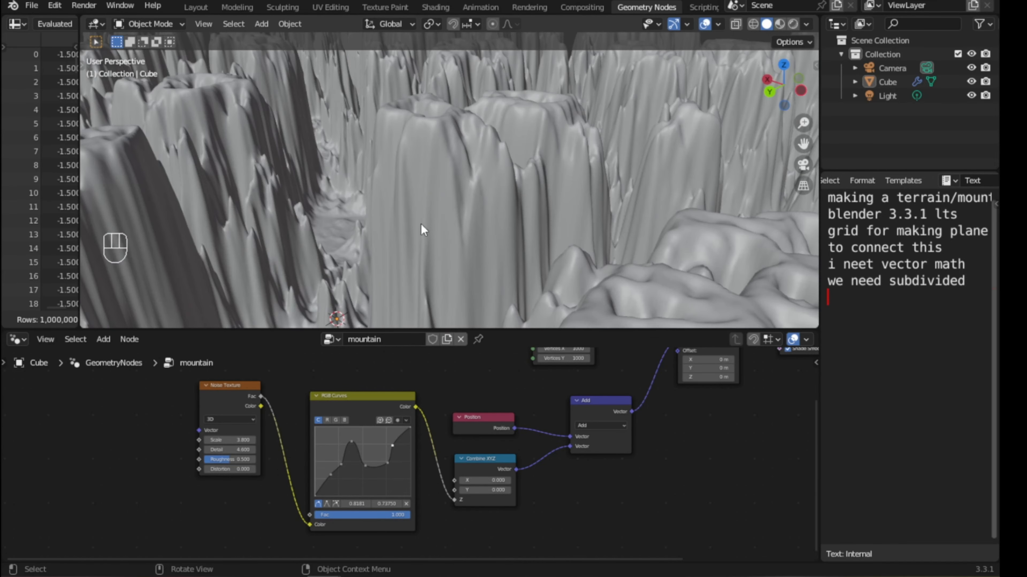
{"action": "scroll", "coordinate": [365, 459], "scroll_direction": "up", "scroll_amount": 4}
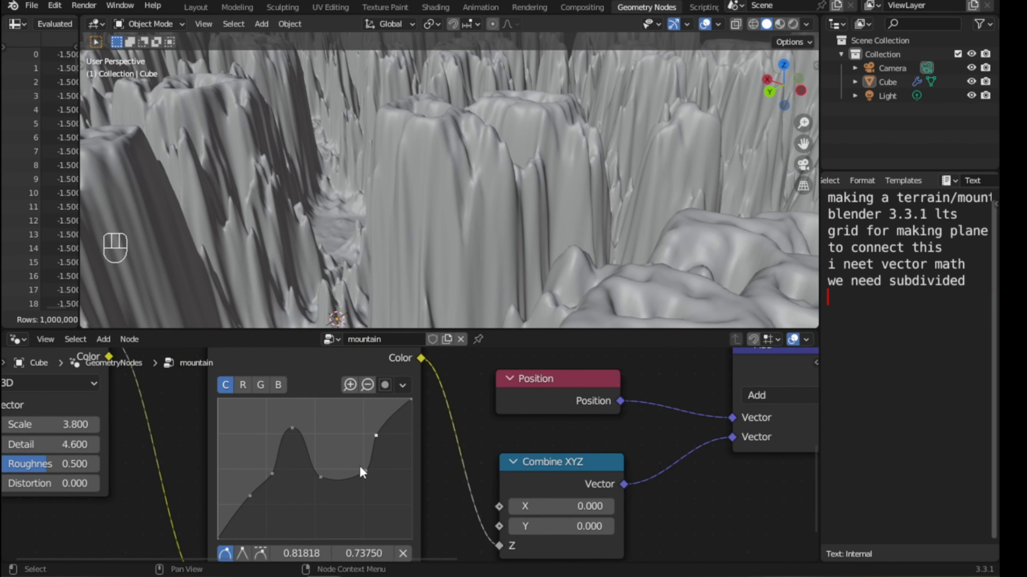
Step: Sharpen the RGB curve's steep rise on the right and add a point on the hump's left flank at about 0.295, 0.694
{"action": "mouse_move", "coordinate": [342, 476]}
{"action": "left_mouse_down"}
{"action": "mouse_move", "coordinate": [345, 487]}
{"action": "mouse_move", "coordinate": [350, 468]}
{"action": "left_mouse_up"}
{"action": "left_click_drag", "start_coordinate": [375, 435], "coordinate": [371, 432]}
{"action": "left_click", "coordinate": [292, 428]}
{"action": "left_click", "coordinate": [281, 441]}
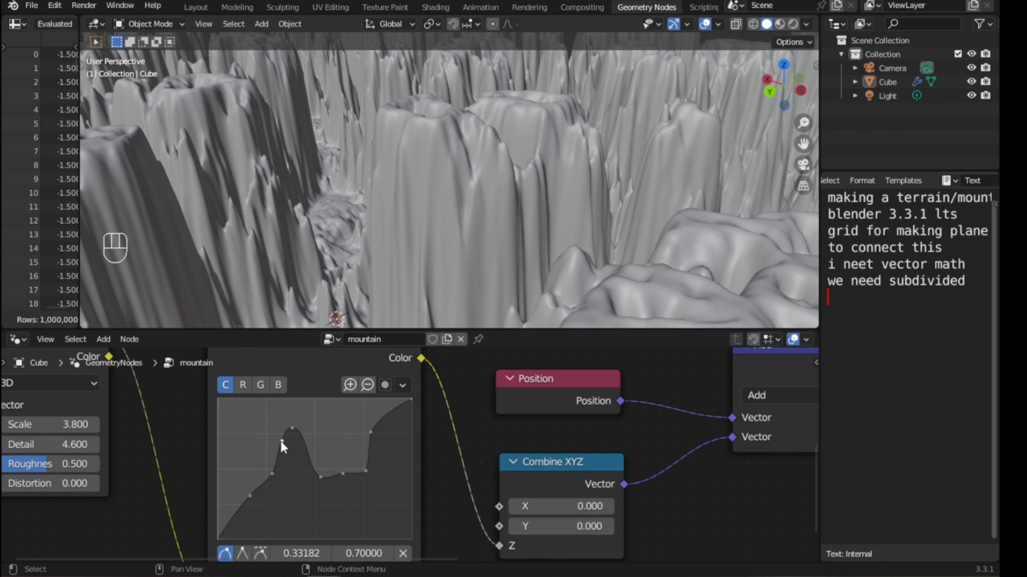
{"action": "left_click_drag", "start_coordinate": [281, 441], "coordinate": [274, 442]}
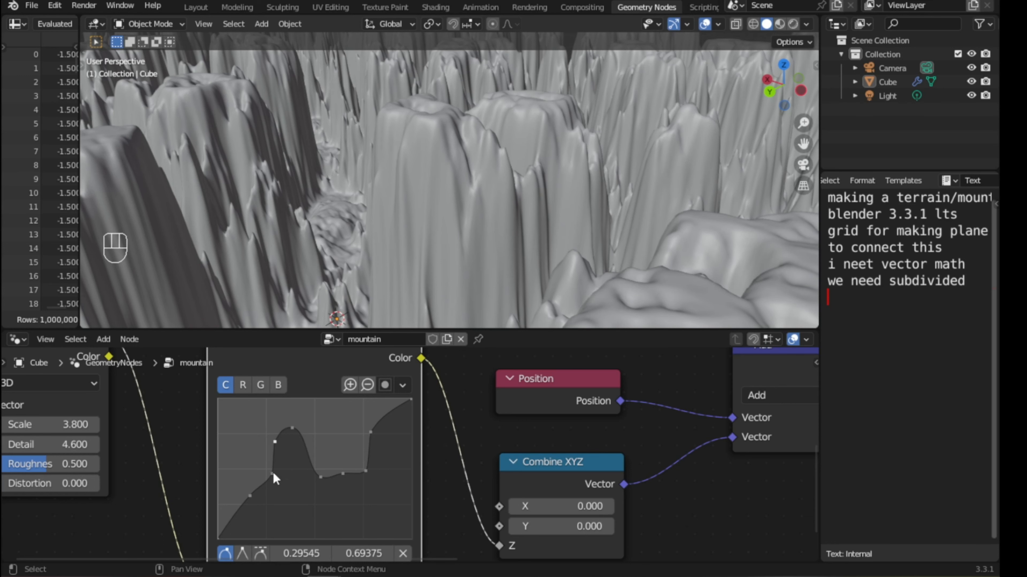
Step: Move the curve's lowest inner point to about 0.114, 0.325 and raise the middle valley point to about 0.645, 0.538
{"action": "left_click_drag", "start_coordinate": [250, 495], "coordinate": [238, 494]}
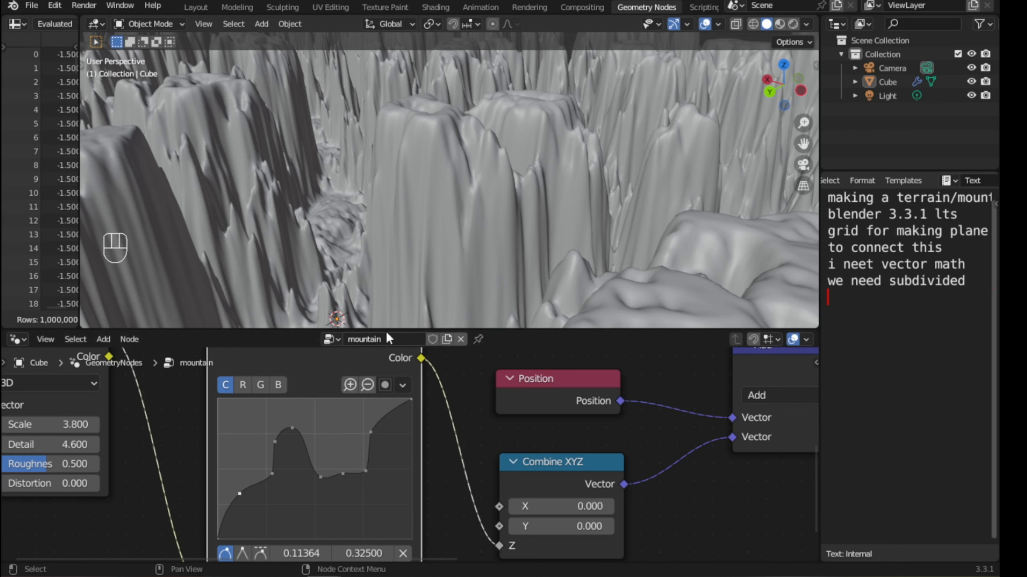
{"action": "left_click_drag", "start_coordinate": [343, 473], "coordinate": [343, 464]}
{"action": "middle_click_drag", "start_coordinate": [352, 284], "coordinate": [366, 294]}
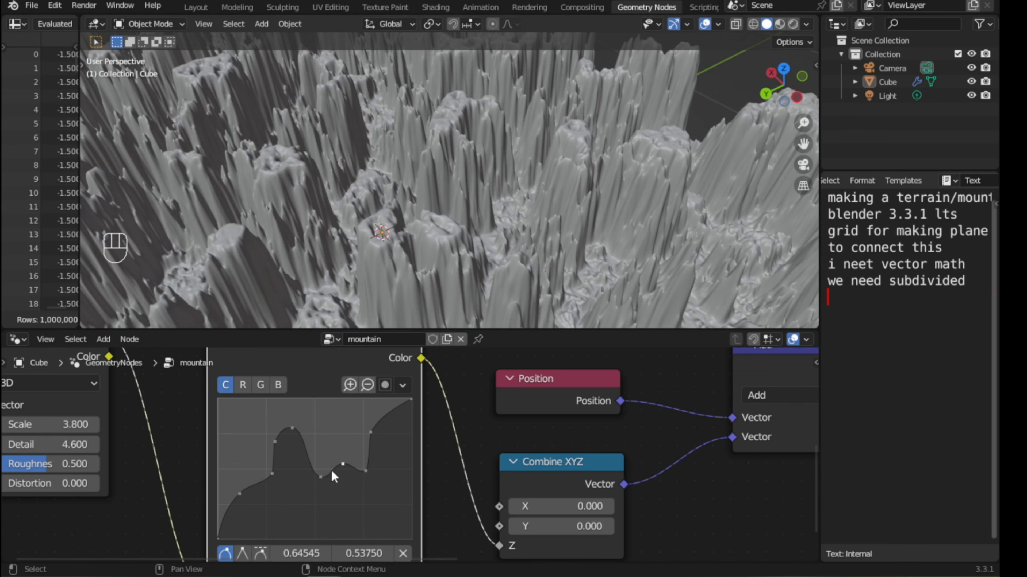
Step: Flatten the curve's valley, ending at 0.75, 0.45, and shift the upper-right point to 0.859, 0.719 and the hump's left-flank point to 0.323, 0.644
{"action": "left_click_drag", "start_coordinate": [343, 464], "coordinate": [363, 479]}
{"action": "scroll", "coordinate": [375, 275], "scroll_direction": "down", "scroll_amount": 2}
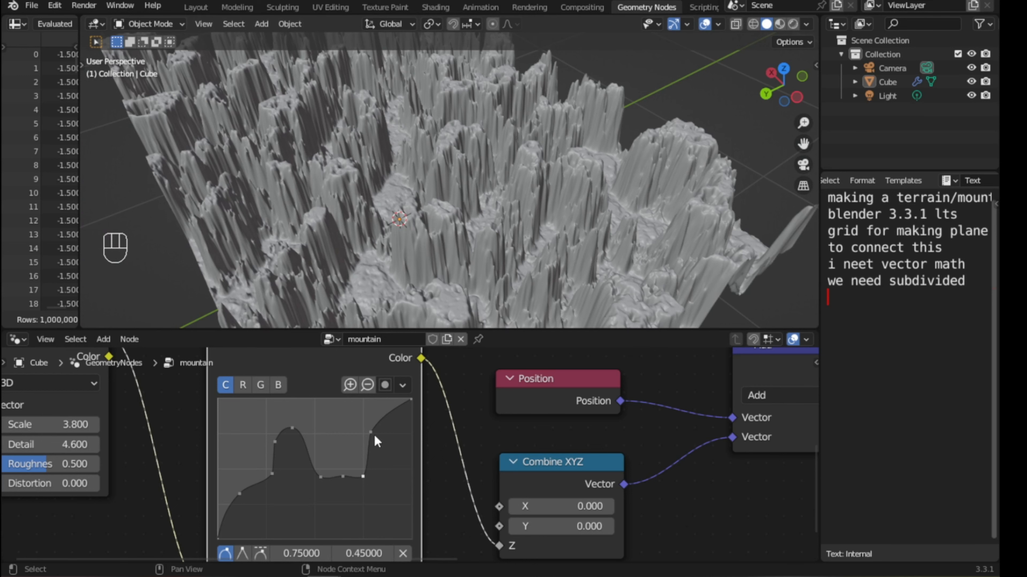
{"action": "left_click_drag", "start_coordinate": [374, 435], "coordinate": [384, 438]}
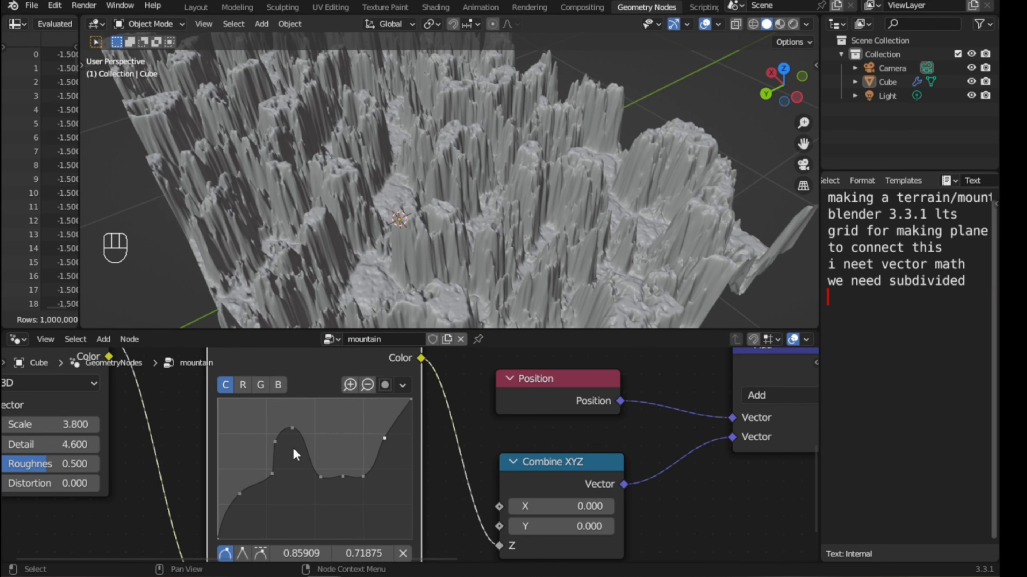
{"action": "left_click_drag", "start_coordinate": [275, 441], "coordinate": [279, 449]}
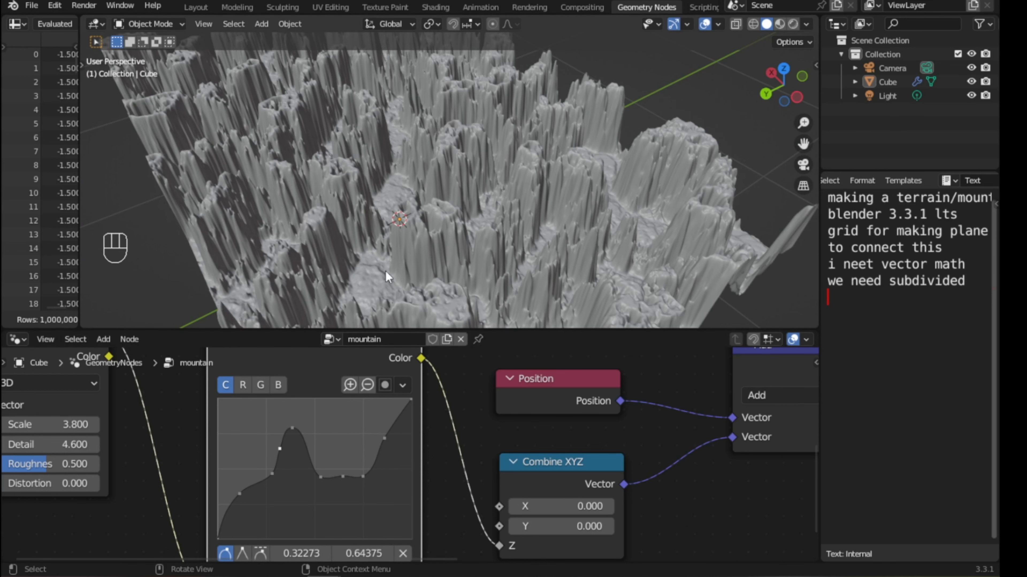
{"action": "middle_click_drag", "start_coordinate": [385, 271], "coordinate": [448, 266]}
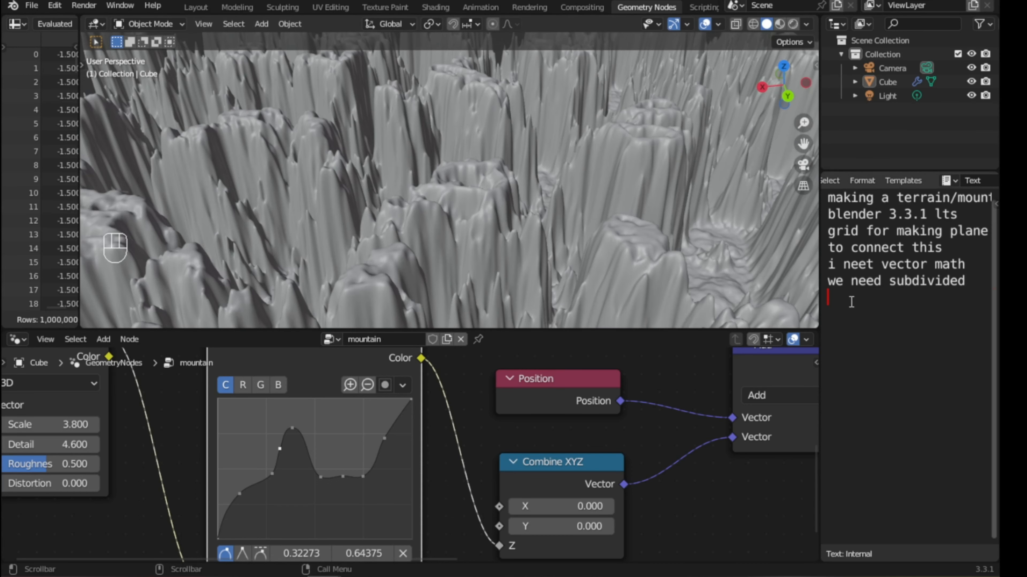
Step: Add the note lines "this is rough idea" and, after a blank line, "shading" to the text notes
{"action": "type", "text": "this is r"}
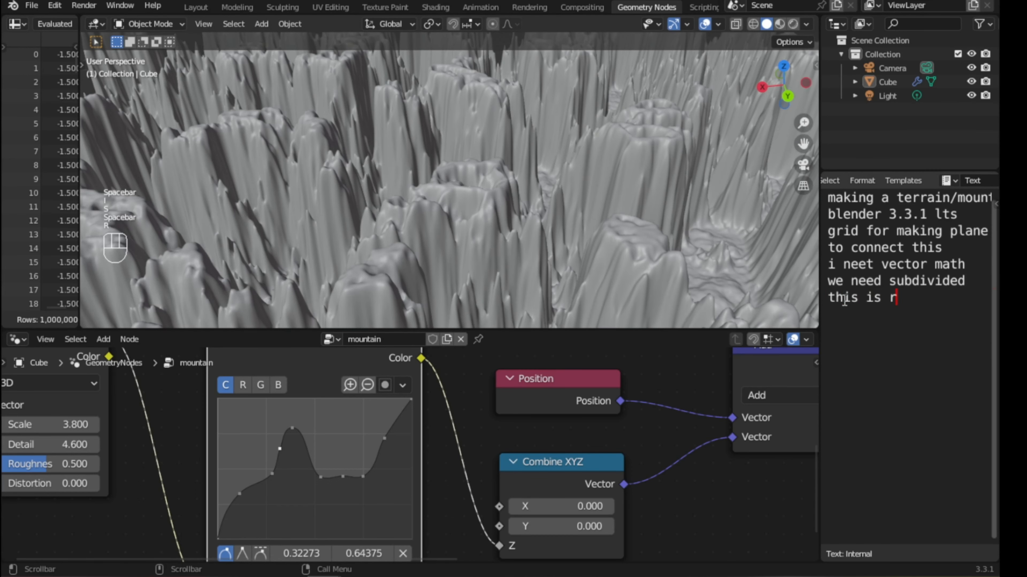
{"action": "type", "text": "ough idea"}
{"action": "key", "text": "Return"}
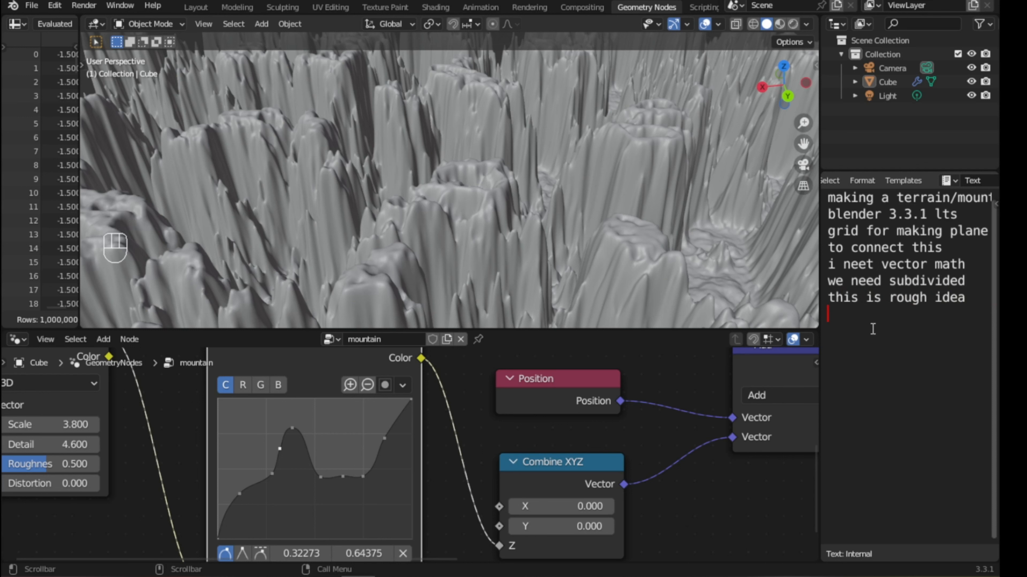
{"action": "key", "text": "Return"}
{"action": "type", "text": "shading"}
{"action": "key", "text": "Return"}
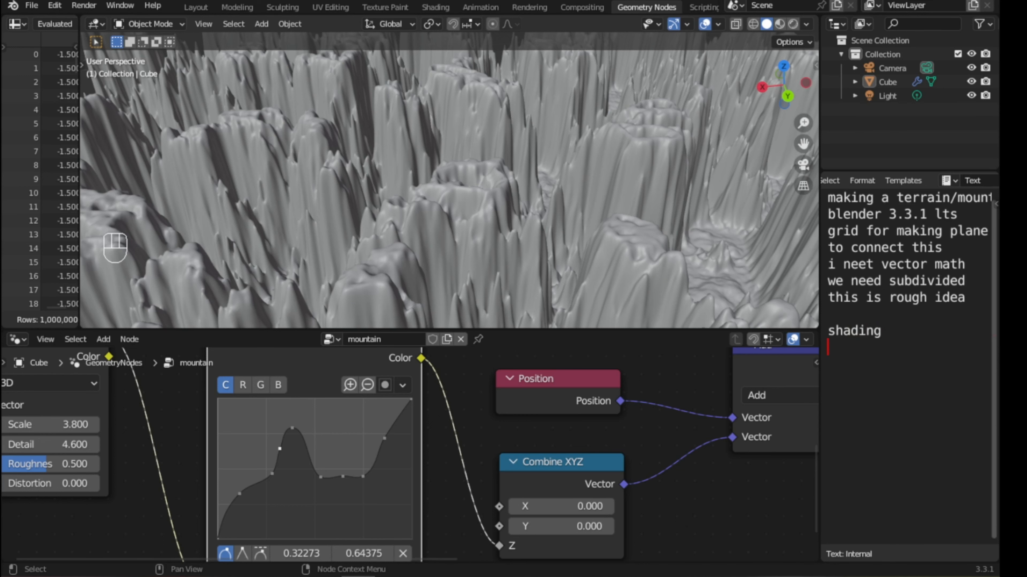
Step: Move Group Output away to make room and insert a Set Material node on the link between Set Shade Smooth and Group Output
{"action": "middle_click_drag", "start_coordinate": [671, 372], "coordinate": [319, 414]}
{"action": "middle_click_drag", "start_coordinate": [515, 403], "coordinate": [289, 524]}
{"action": "scroll", "coordinate": [615, 434], "scroll_direction": "down", "scroll_amount": 7}
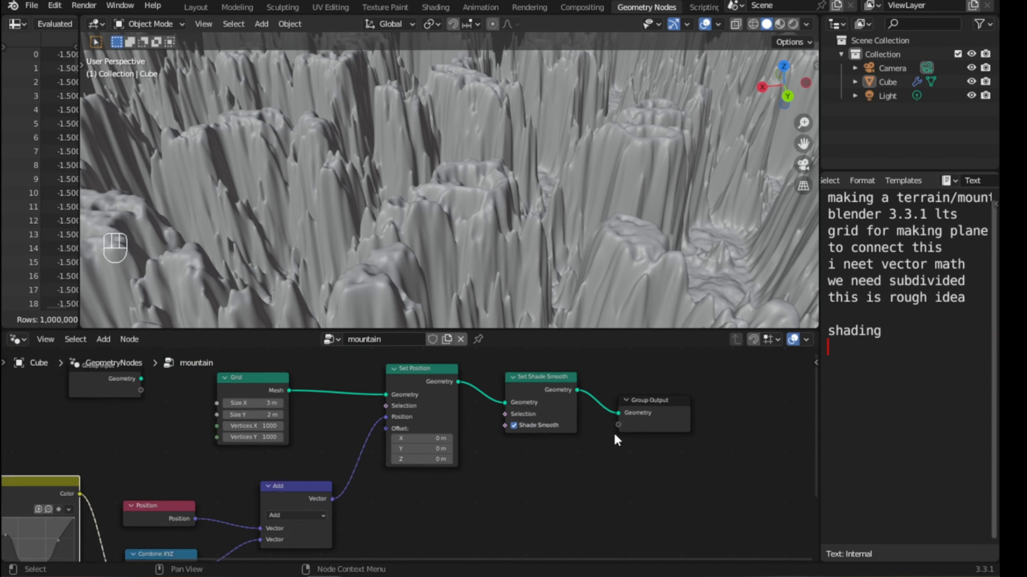
{"action": "middle_click_drag", "start_coordinate": [617, 440], "coordinate": [471, 489]}
{"action": "left_click_drag", "start_coordinate": [465, 448], "coordinate": [568, 437]}
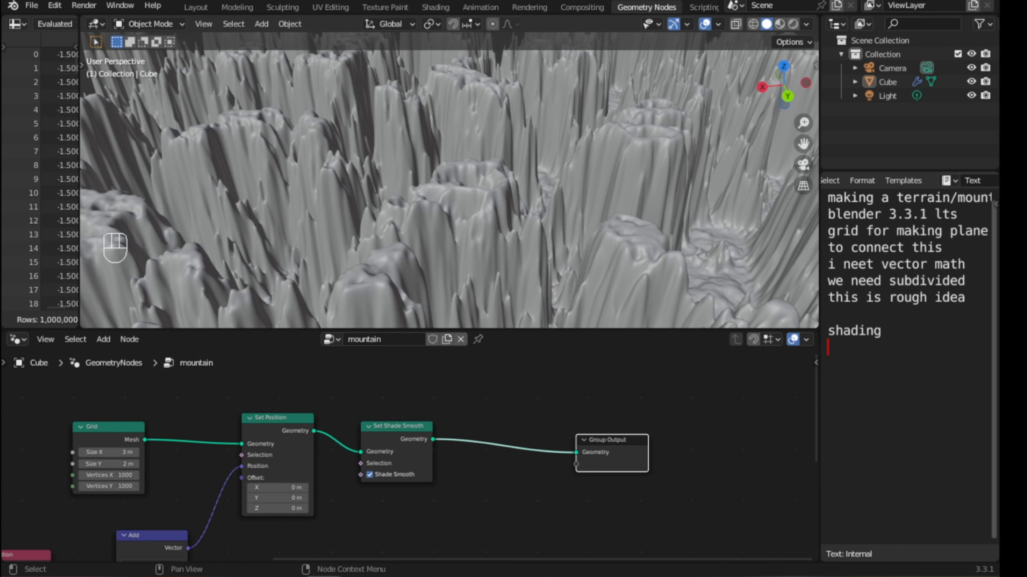
{"action": "key", "text": "shift+a"}
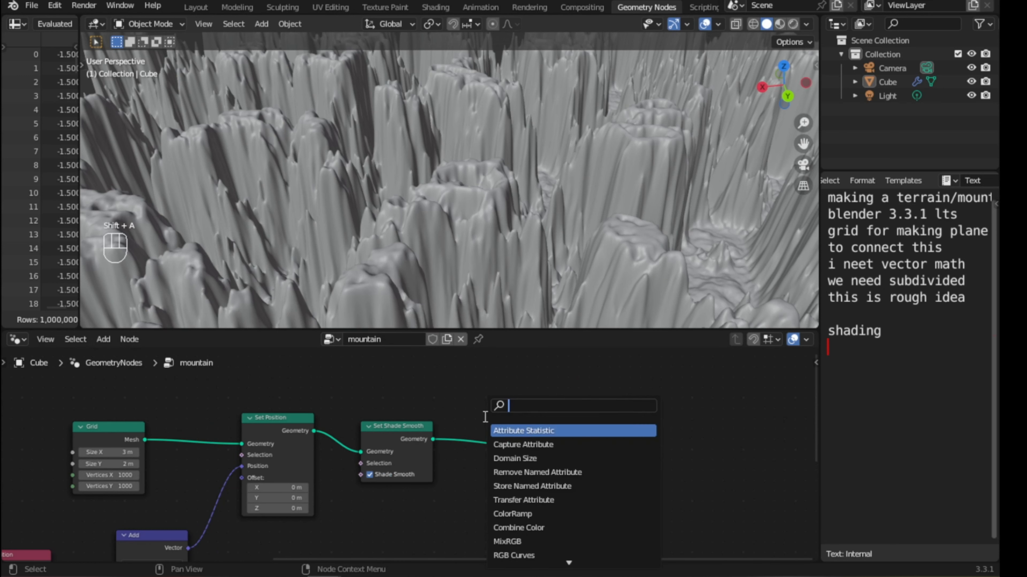
{"action": "type", "text": "set"}
{"action": "key", "text": "Down"}
{"action": "key", "text": "Down"}
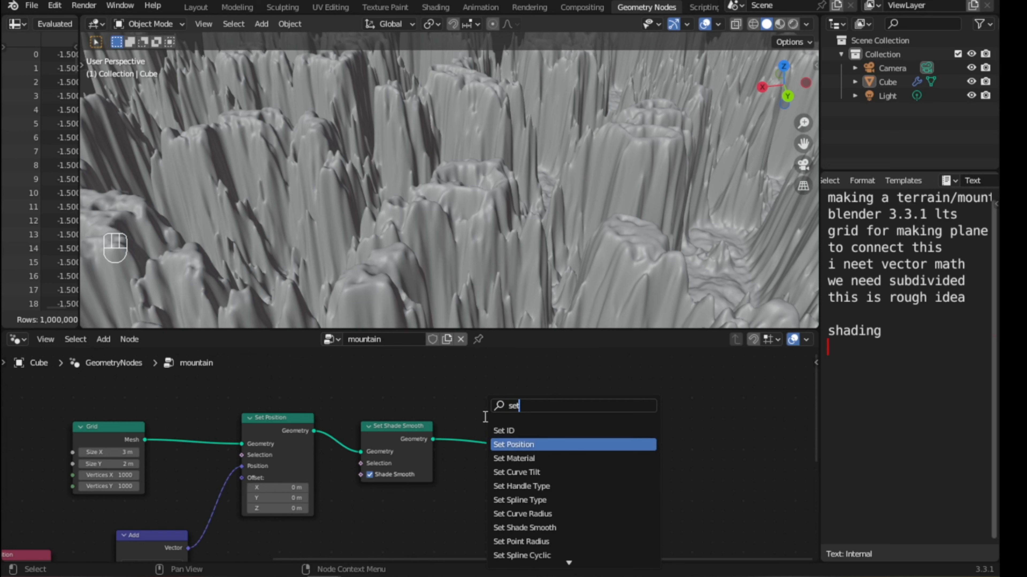
{"action": "key", "text": "Return"}
{"action": "left_click", "coordinate": [512, 441]}
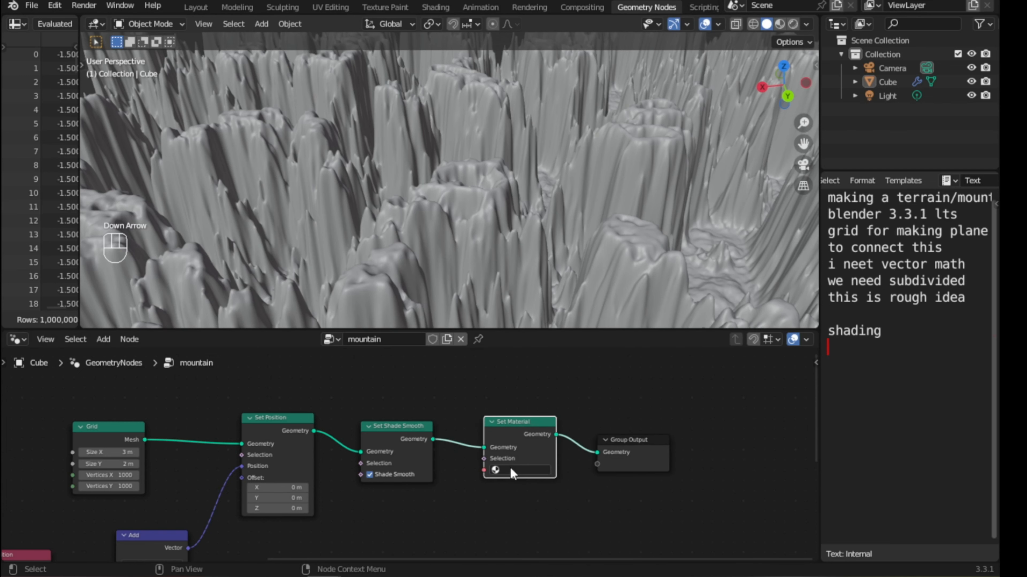
Step: Assign the existing material "Material" in the Set Material node and save the file
{"action": "left_click", "coordinate": [511, 470]}
{"action": "left_click", "coordinate": [516, 365]}
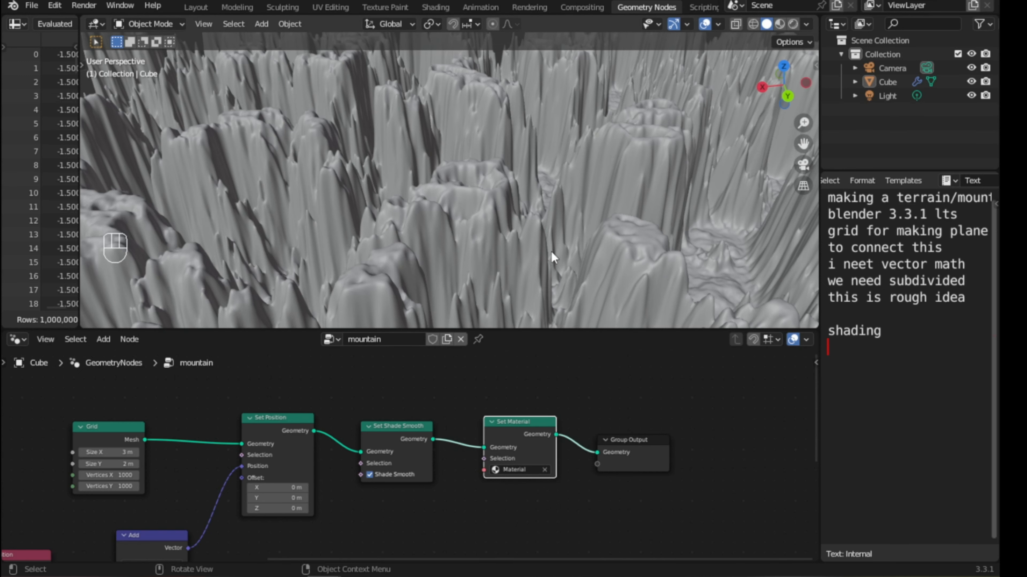
{"action": "key", "text": "ctrl+s"}
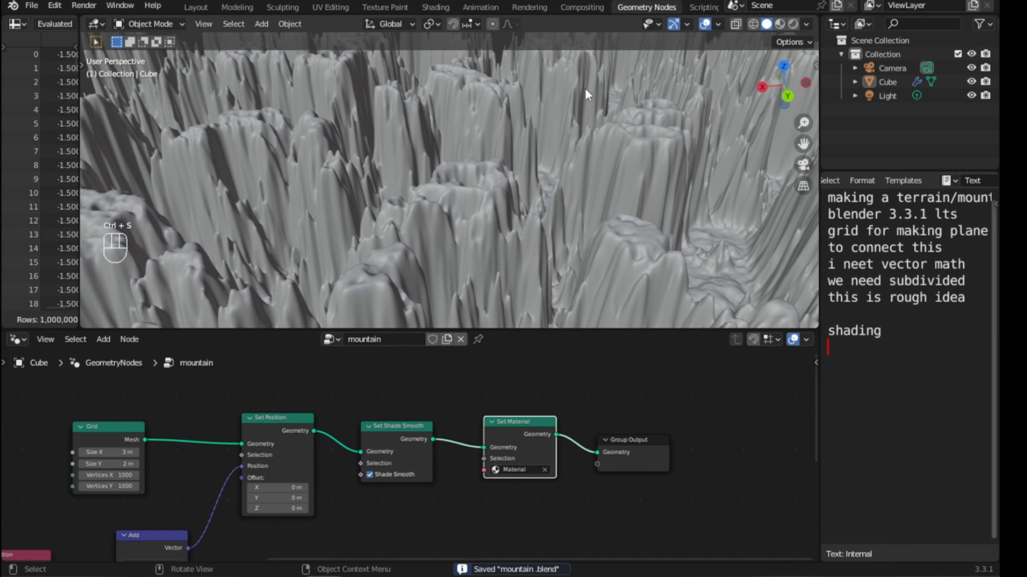
Step: Switch to the Shading workspace and frame the terrain and the material's shader nodes
{"action": "left_click", "coordinate": [435, 7]}
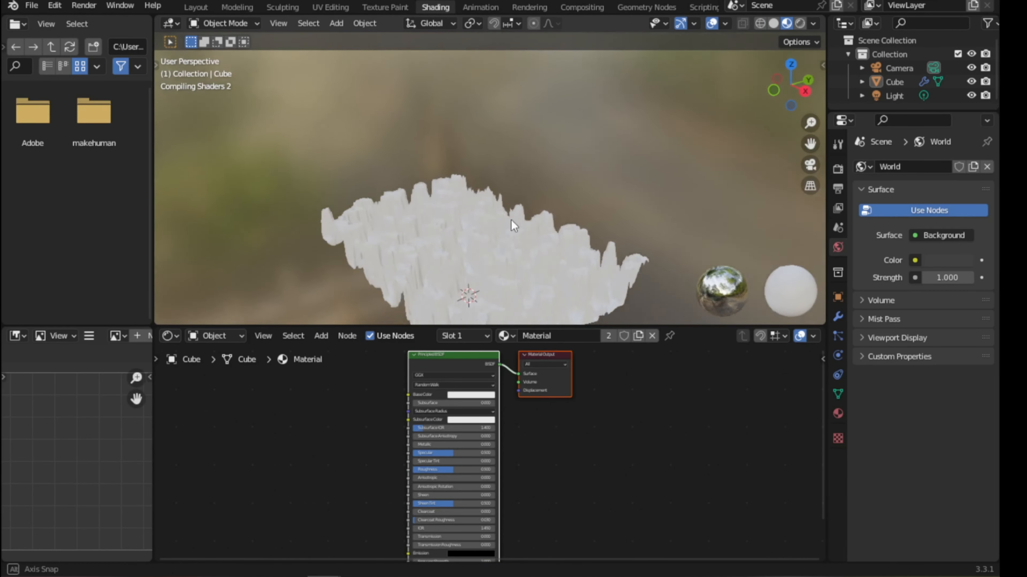
{"action": "scroll", "coordinate": [546, 186], "scroll_direction": "up", "scroll_amount": 5}
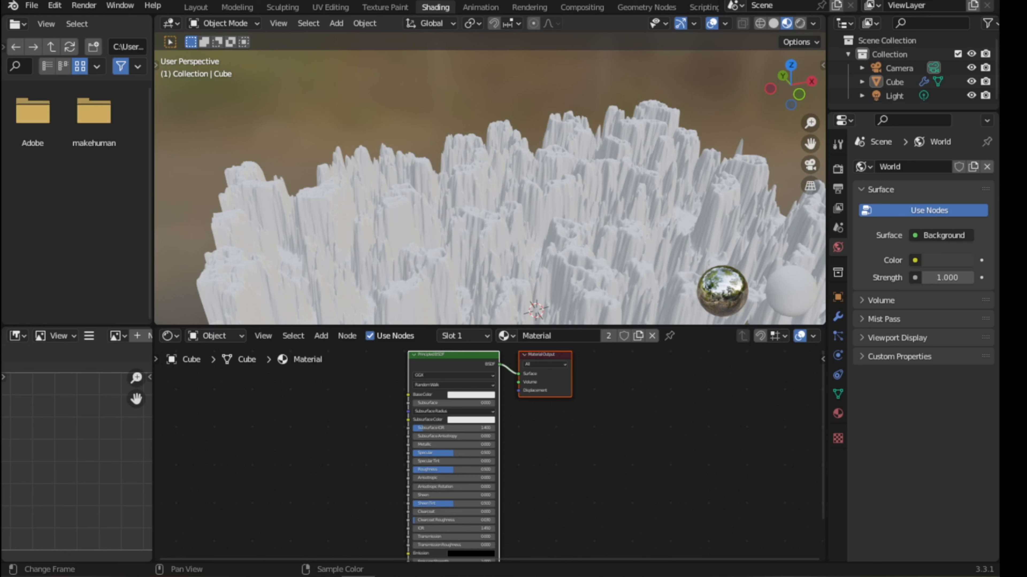
{"action": "scroll", "coordinate": [390, 388], "scroll_direction": "up", "scroll_amount": 1}
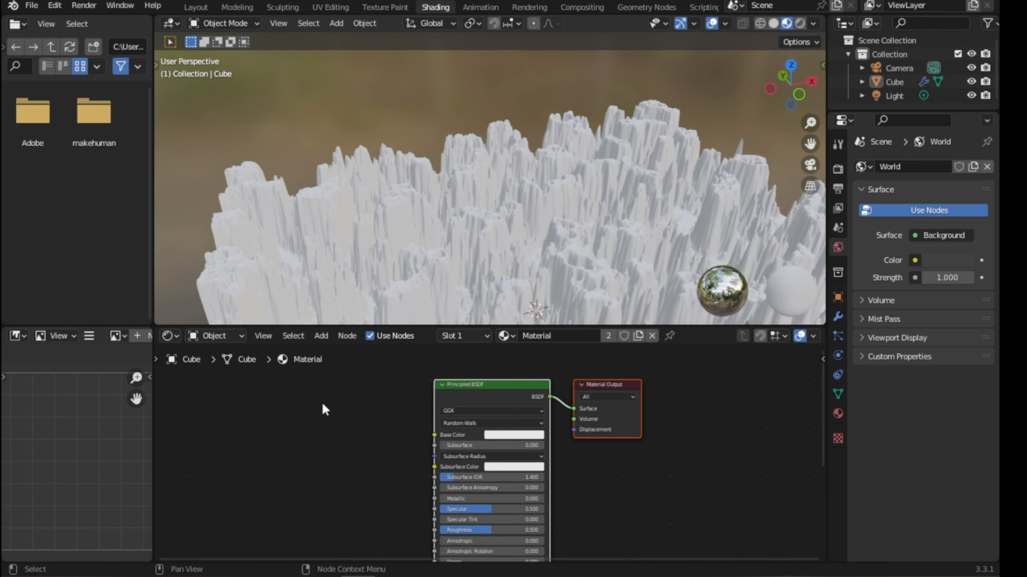
{"action": "middle_click_drag", "start_coordinate": [321, 404], "coordinate": [354, 434]}
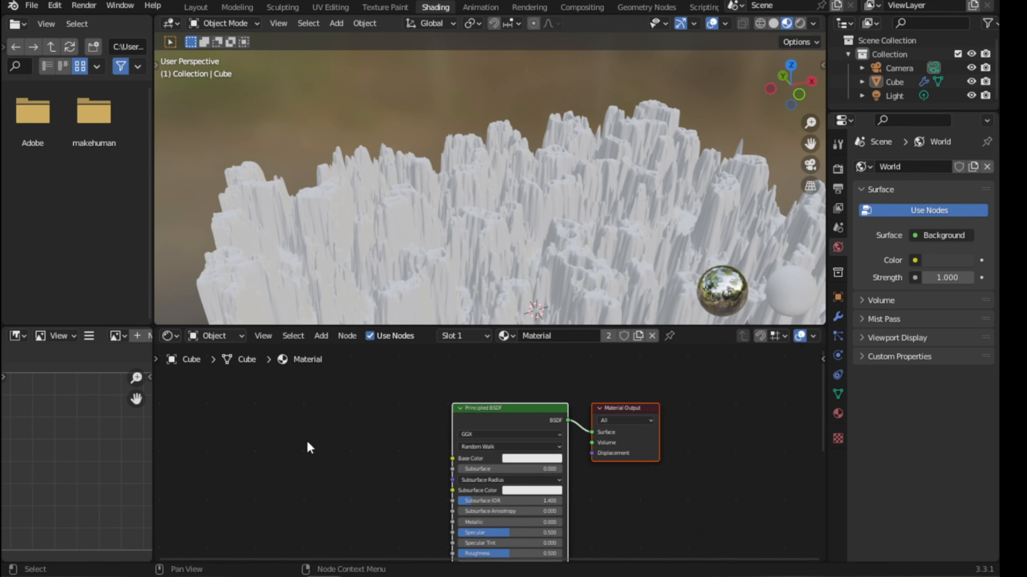
Step: Add a ColorRamp node beside the Principled BSDF and link its Color output to Base Color
{"action": "left_click", "coordinate": [294, 442]}
{"action": "key", "text": "shift+a"}
{"action": "type", "text": "s"}
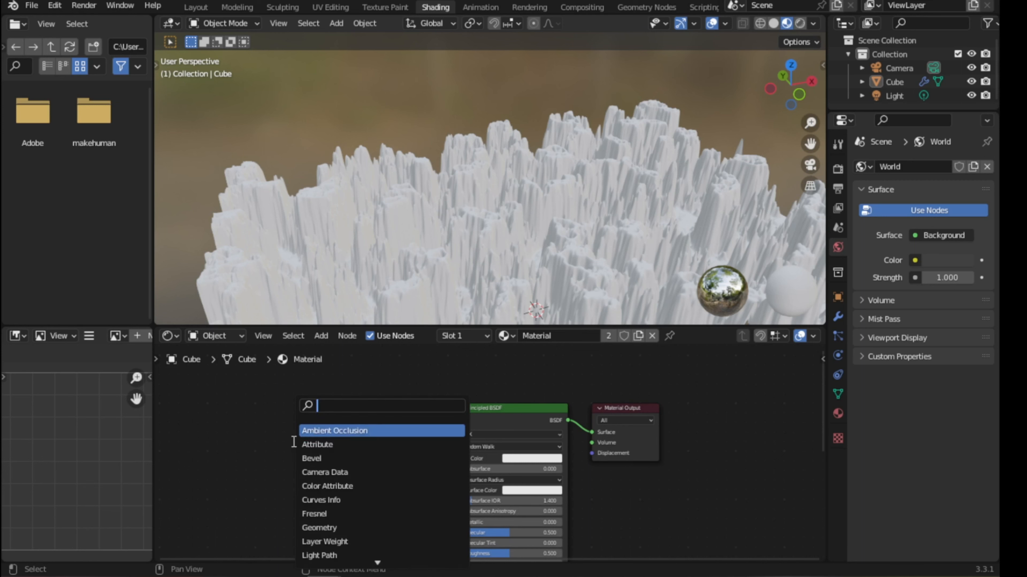
{"action": "type", "text": "colo"}
{"action": "key", "text": "Return"}
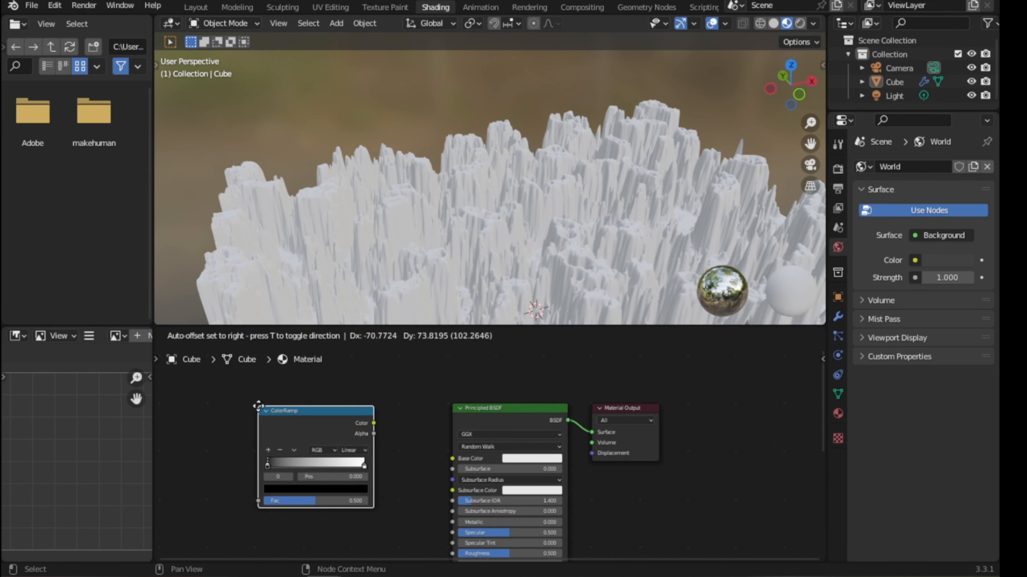
{"action": "left_click", "coordinate": [386, 435]}
{"action": "left_click_drag", "start_coordinate": [374, 423], "coordinate": [452, 459]}
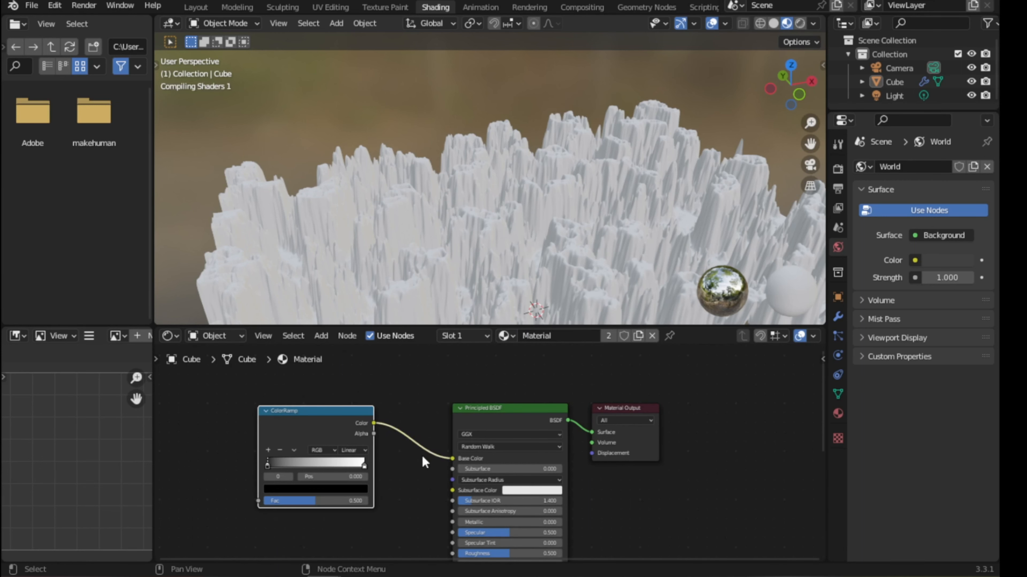
Step: Move the ColorRamp's black stop to position 0.573
{"action": "left_click_drag", "start_coordinate": [267, 465], "coordinate": [326, 465]}
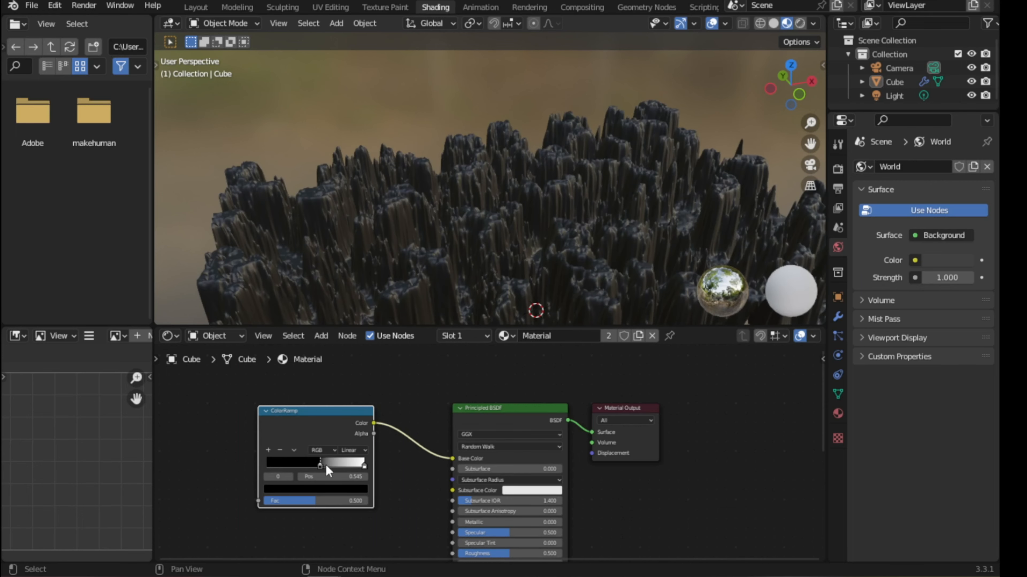
{"action": "middle_click_drag", "start_coordinate": [454, 255], "coordinate": [465, 242], "text": "shift"}
{"action": "middle_click_drag", "start_coordinate": [481, 258], "coordinate": [489, 250]}
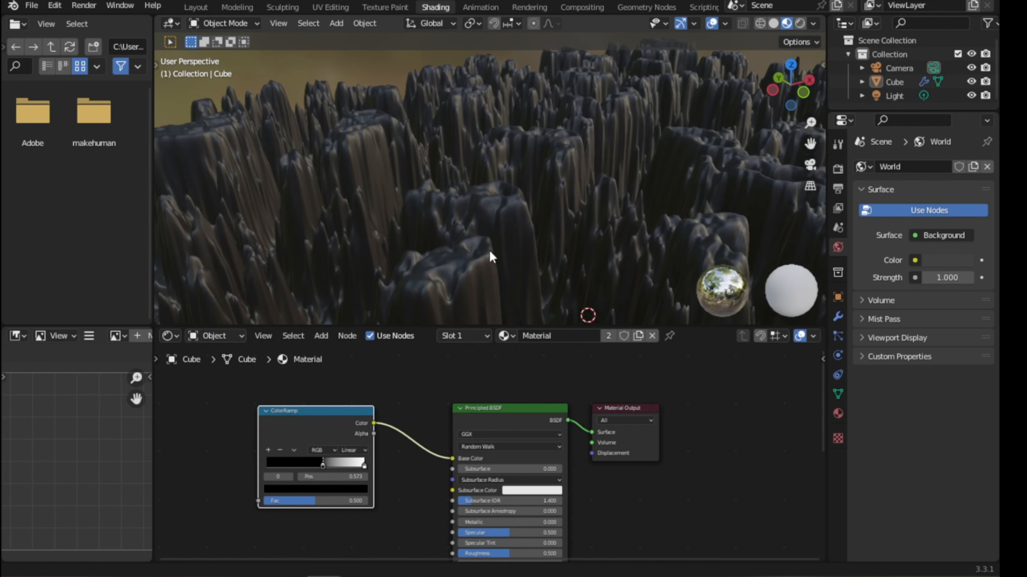
Step: Set the Principled BSDF's Roughness to 0.8
{"action": "scroll", "coordinate": [492, 491], "scroll_direction": "up", "scroll_amount": 4}
{"action": "middle_click_drag", "start_coordinate": [487, 483], "coordinate": [488, 393]}
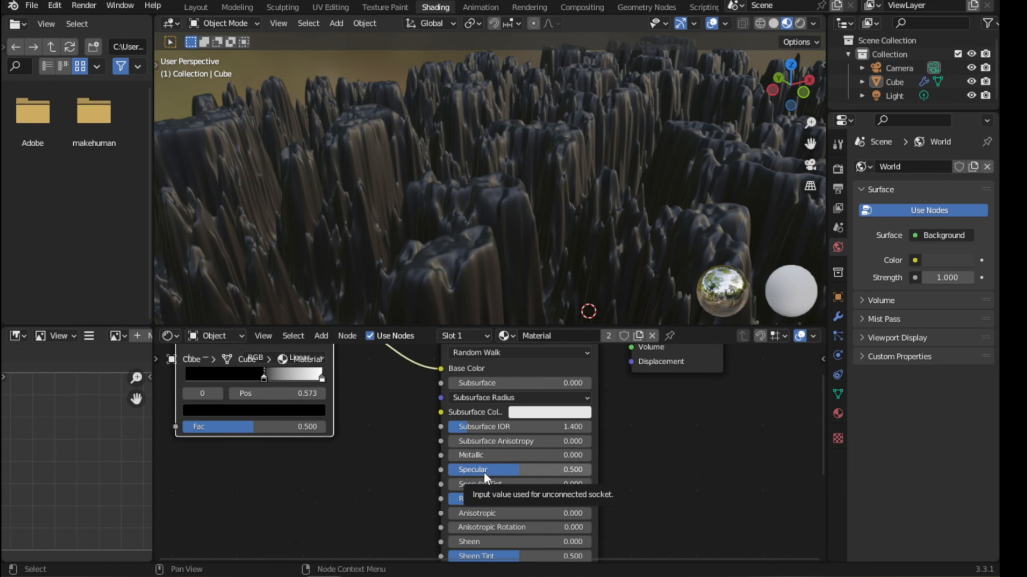
{"action": "left_click", "coordinate": [521, 499]}
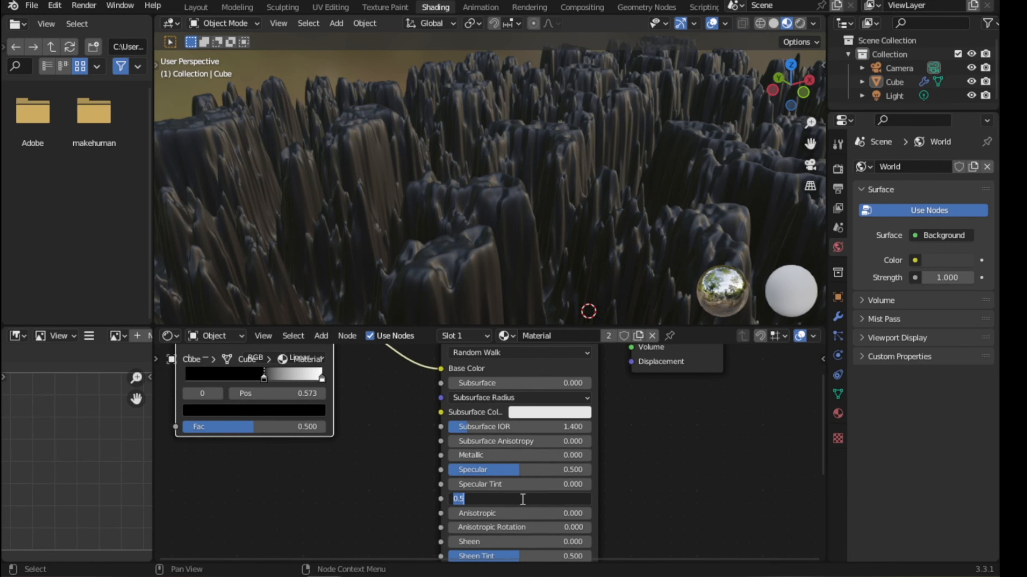
{"action": "key", "text": "BackSpace"}
{"action": "type", "text": "0.8"}
{"action": "key", "text": "Return"}
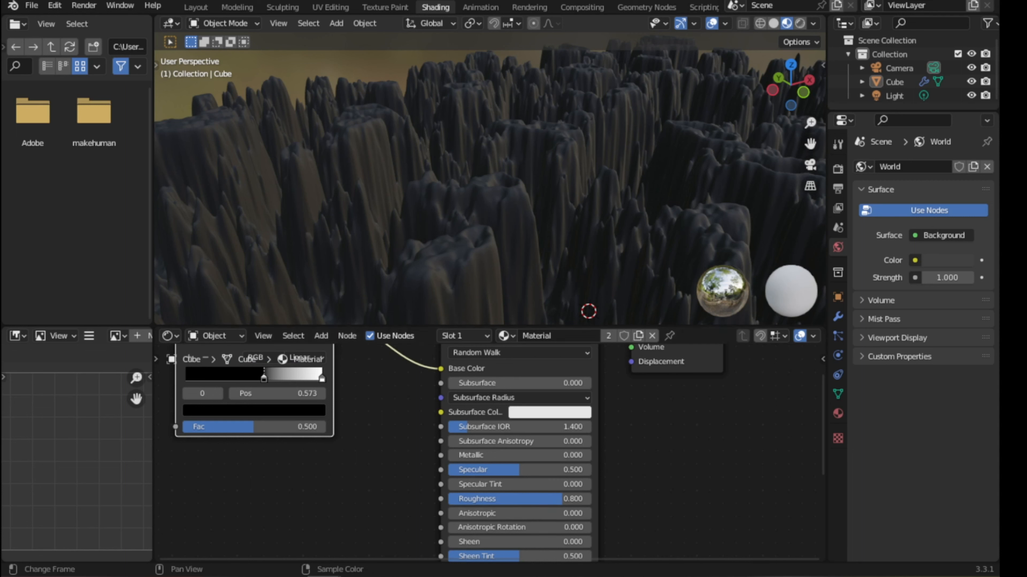
Step: Add a Separate Color node in RGB mode in front of the ColorRamp node
{"action": "middle_click_drag", "start_coordinate": [429, 499], "coordinate": [429, 403]}
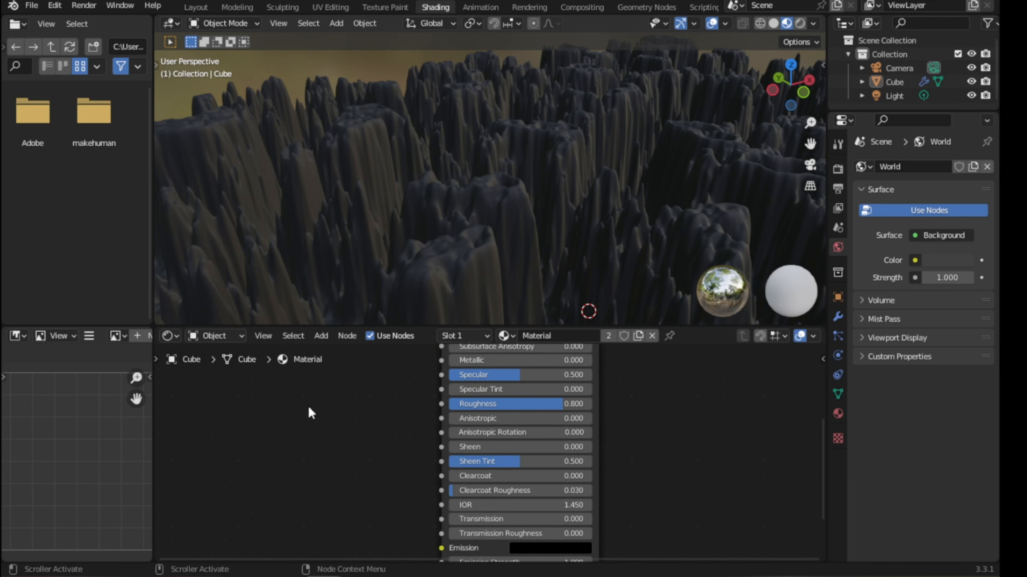
{"action": "middle_click_drag", "start_coordinate": [378, 407], "coordinate": [523, 524]}
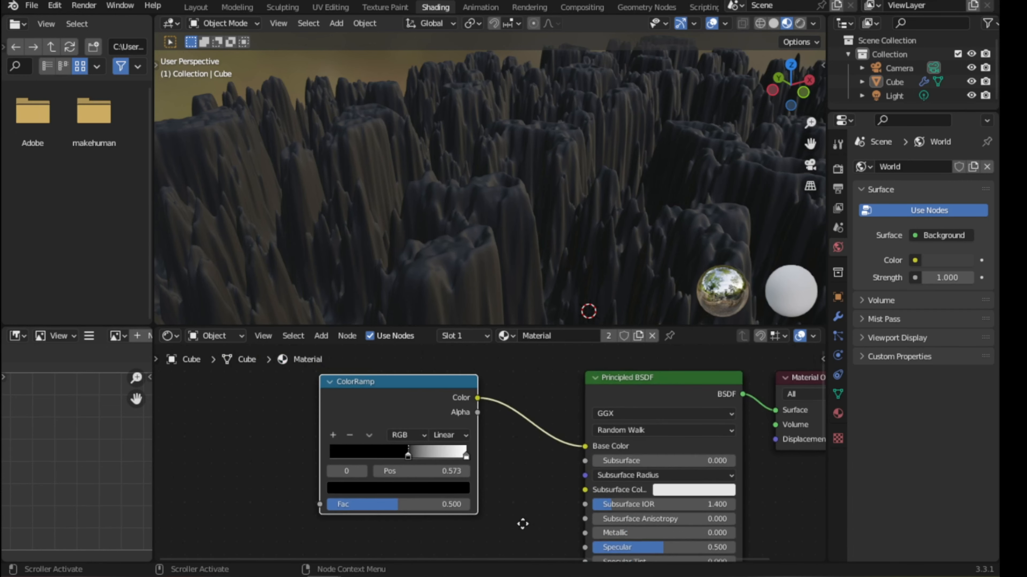
{"action": "middle_click_drag", "start_coordinate": [367, 505], "coordinate": [503, 530]}
{"action": "left_click", "coordinate": [360, 472]}
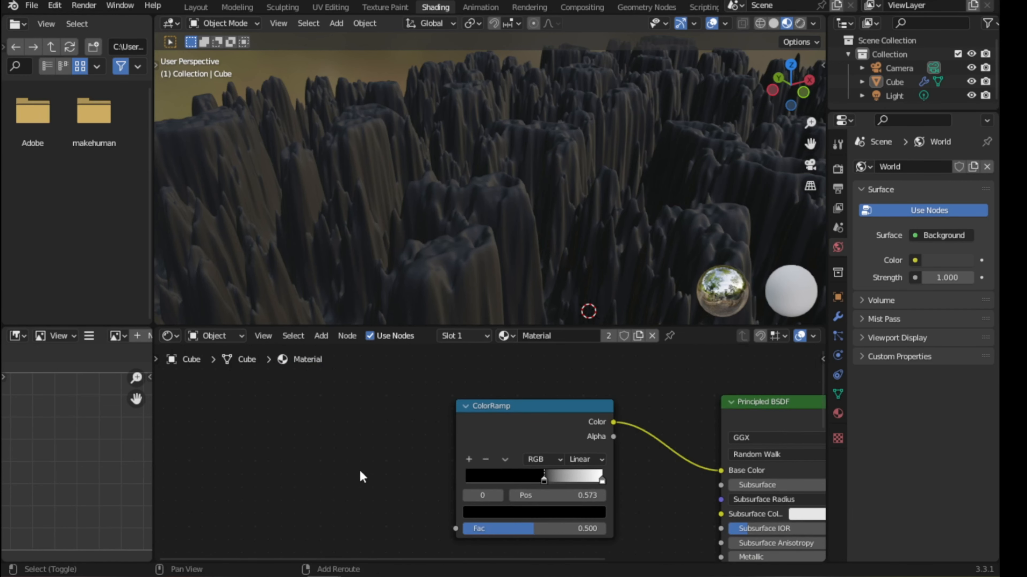
{"action": "key", "text": "shift+a"}
{"action": "type", "text": "sepa"}
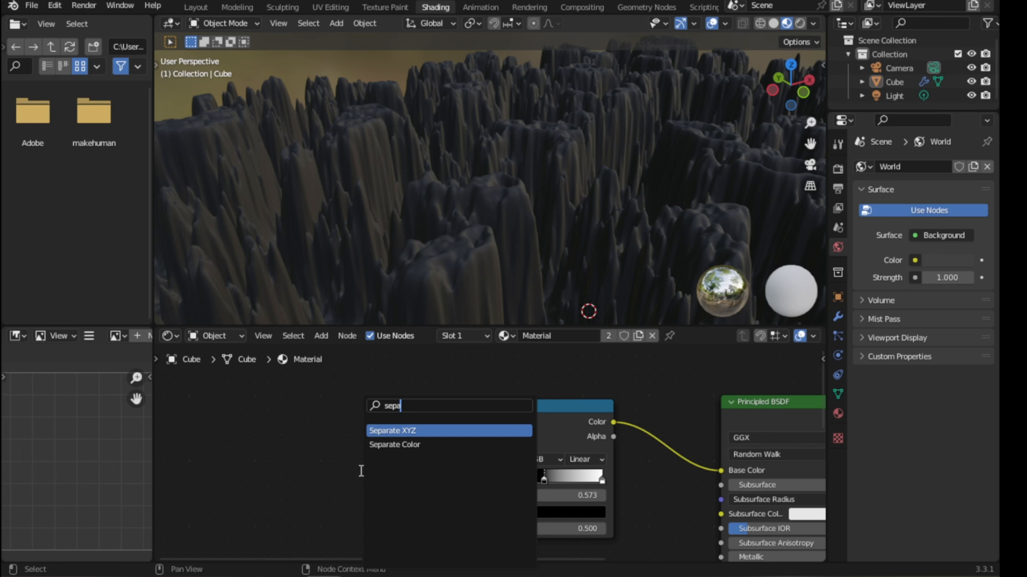
{"action": "left_click", "coordinate": [388, 444]}
{"action": "left_click", "coordinate": [347, 390]}
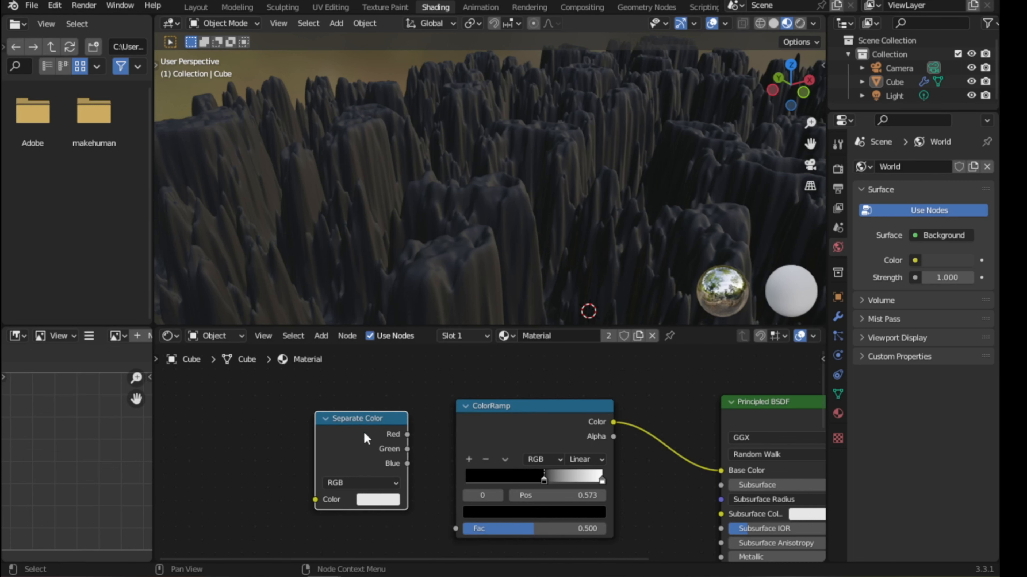
Step: Link Separate Color's Blue output to the ColorRamp's Fac input and move the black stop to position 0.718
{"action": "left_click_drag", "start_coordinate": [407, 463], "coordinate": [452, 442]}
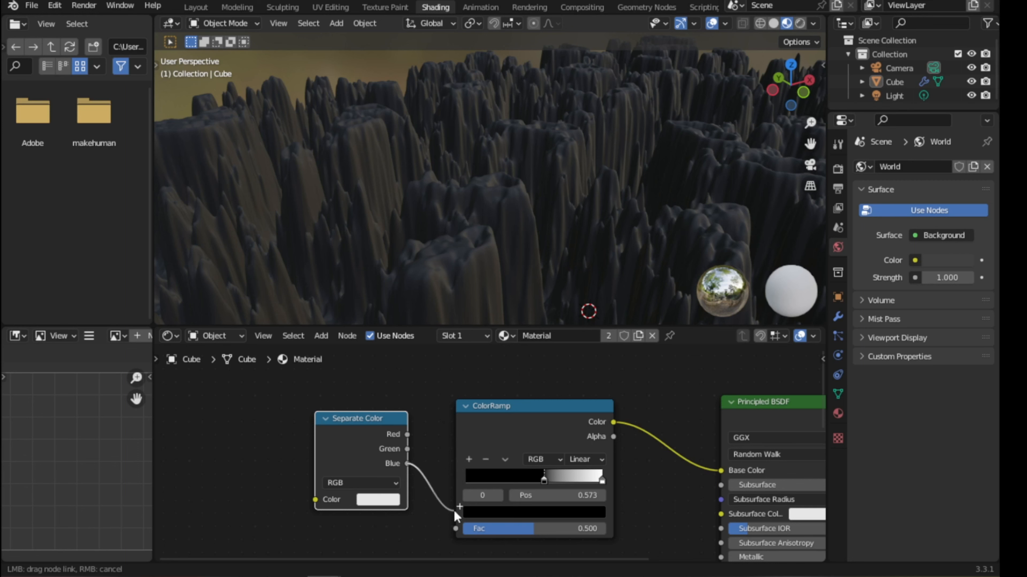
{"action": "left_click_drag", "start_coordinate": [454, 511], "coordinate": [460, 525]}
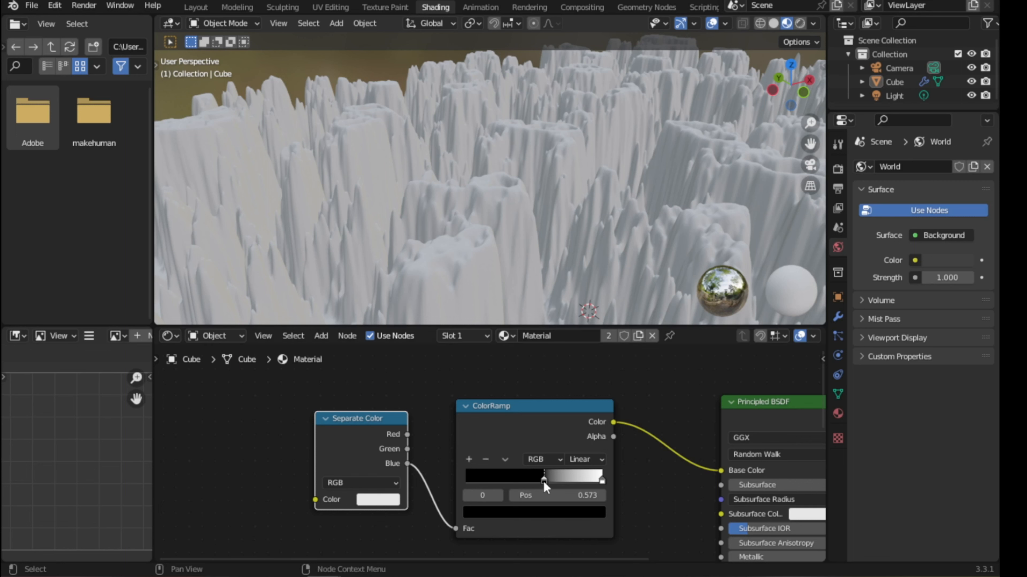
{"action": "left_click_drag", "start_coordinate": [547, 483], "coordinate": [568, 483]}
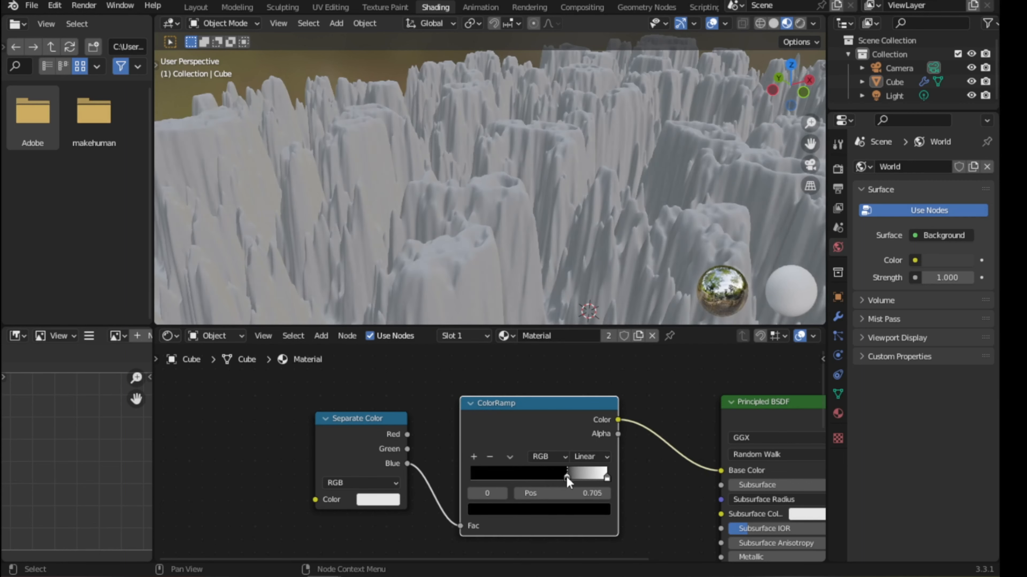
Step: Add a Bump node in front of Separate Color and link its Normal output to the Color input
{"action": "middle_click_drag", "start_coordinate": [282, 463], "coordinate": [321, 468]}
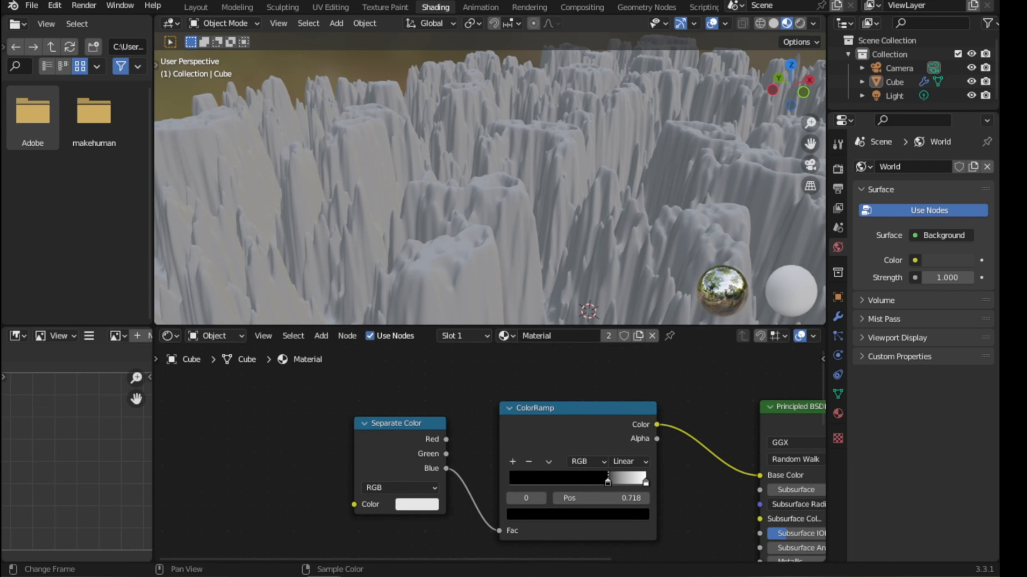
{"action": "key", "text": "shift+a"}
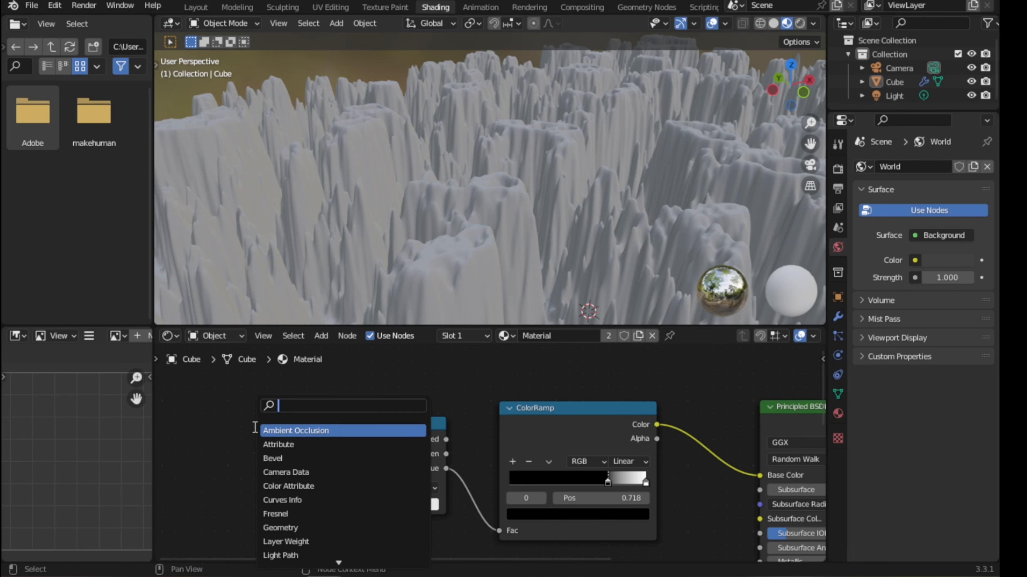
{"action": "type", "text": "bump"}
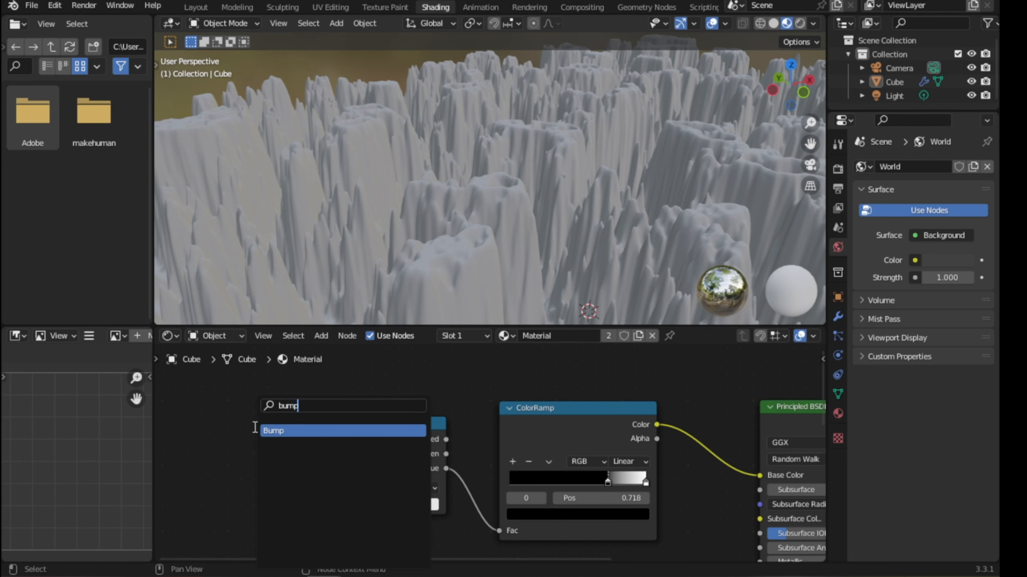
{"action": "key", "text": "Return"}
{"action": "left_click", "coordinate": [202, 411]}
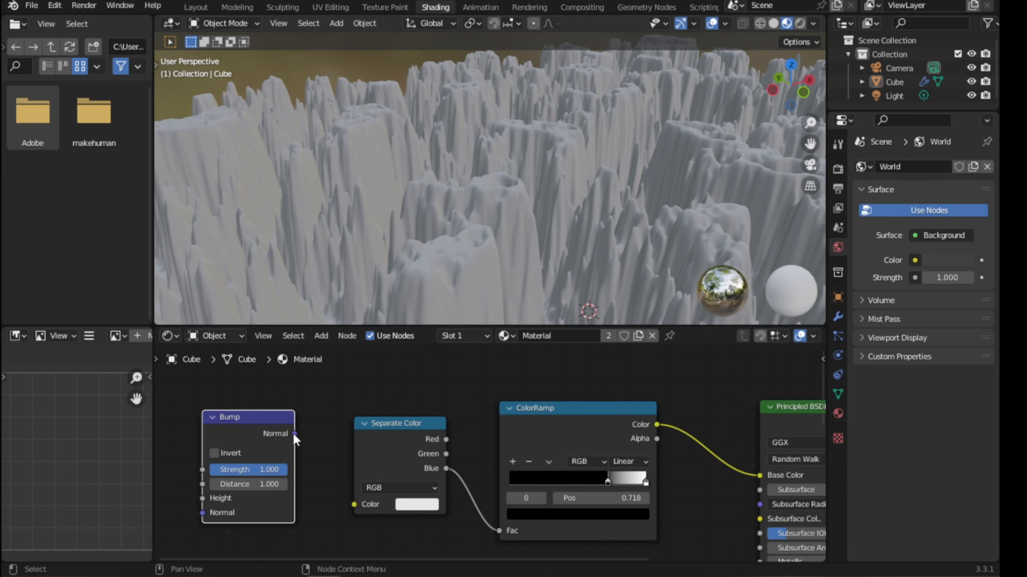
{"action": "left_click_drag", "start_coordinate": [295, 434], "coordinate": [354, 505]}
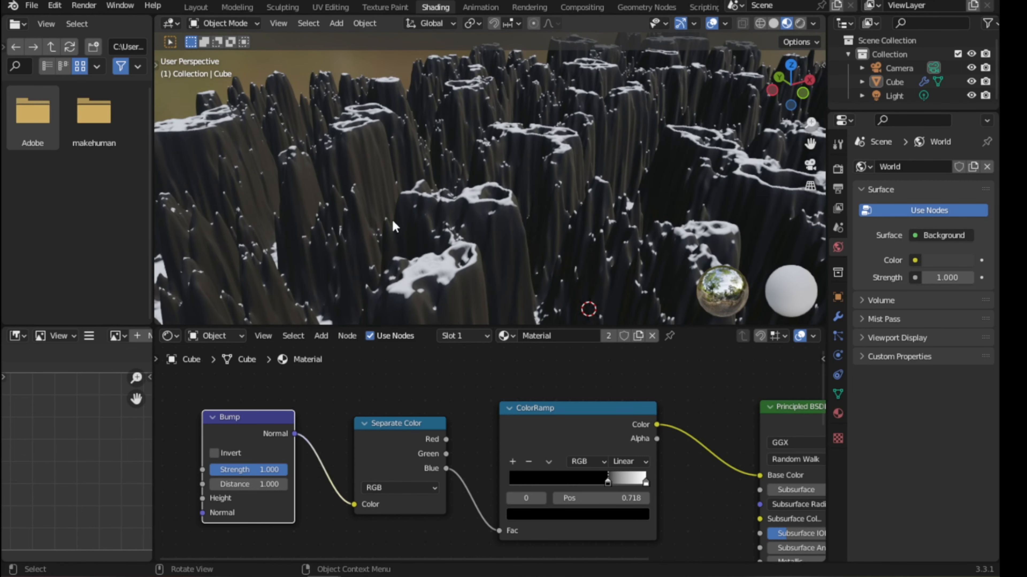
Step: Set the Bump node's Strength to 3
{"action": "double_click", "coordinate": [265, 470]}
{"action": "type", "text": "3"}
{"action": "key", "text": "Return"}
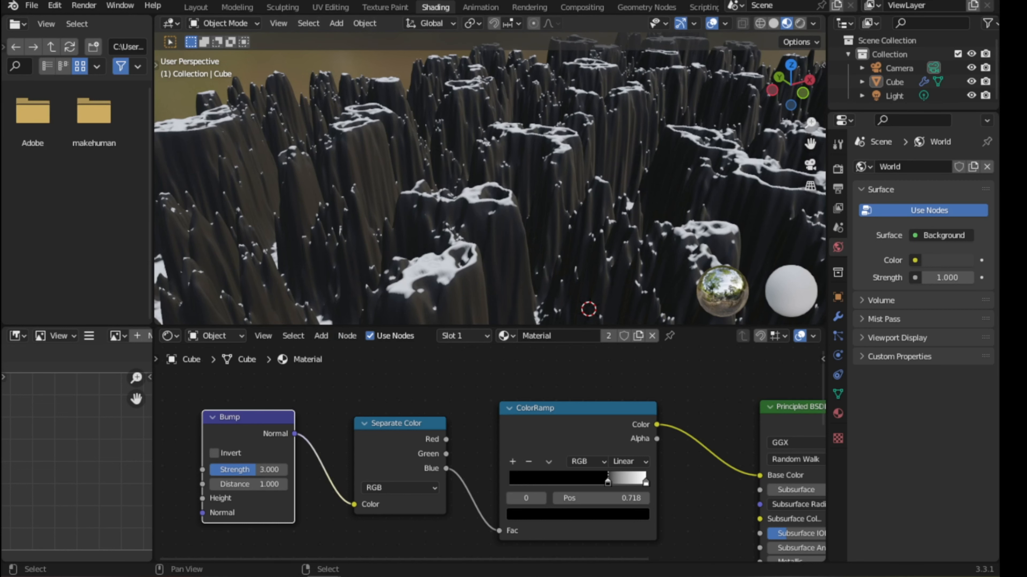
{"action": "middle_click_drag", "start_coordinate": [299, 192], "coordinate": [539, 202]}
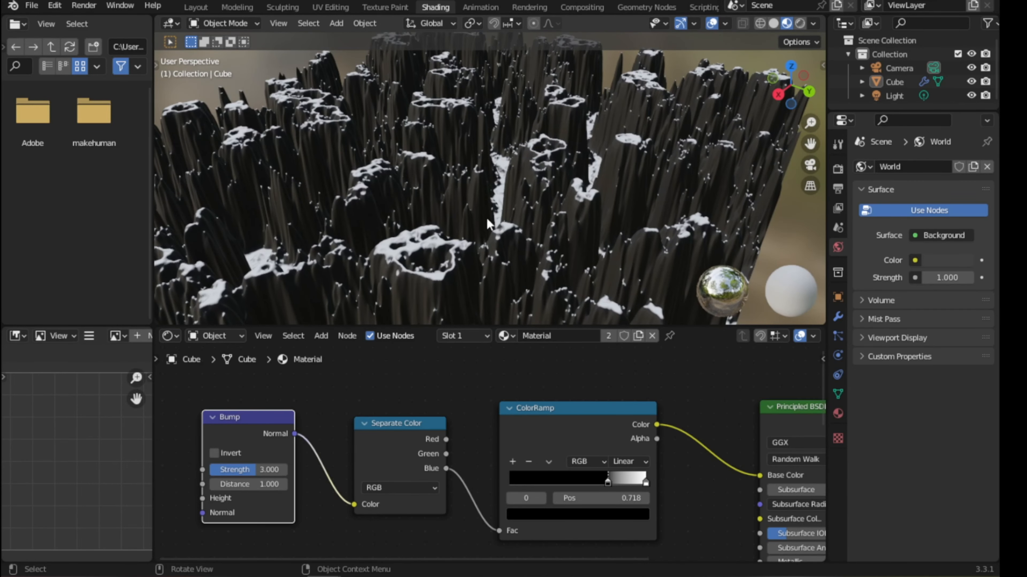
Step: Move the ColorRamp's white stop to position 0.936 and examine the snow-capped terrain up close
{"action": "scroll", "coordinate": [477, 453], "scroll_direction": "up", "scroll_amount": 3}
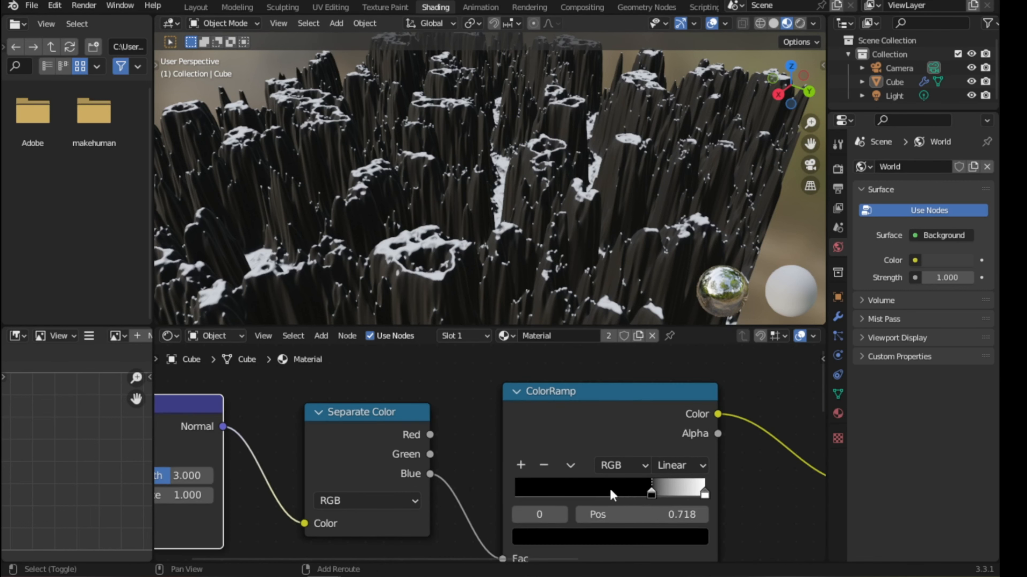
{"action": "left_click_drag", "start_coordinate": [601, 465], "coordinate": [590, 469]}
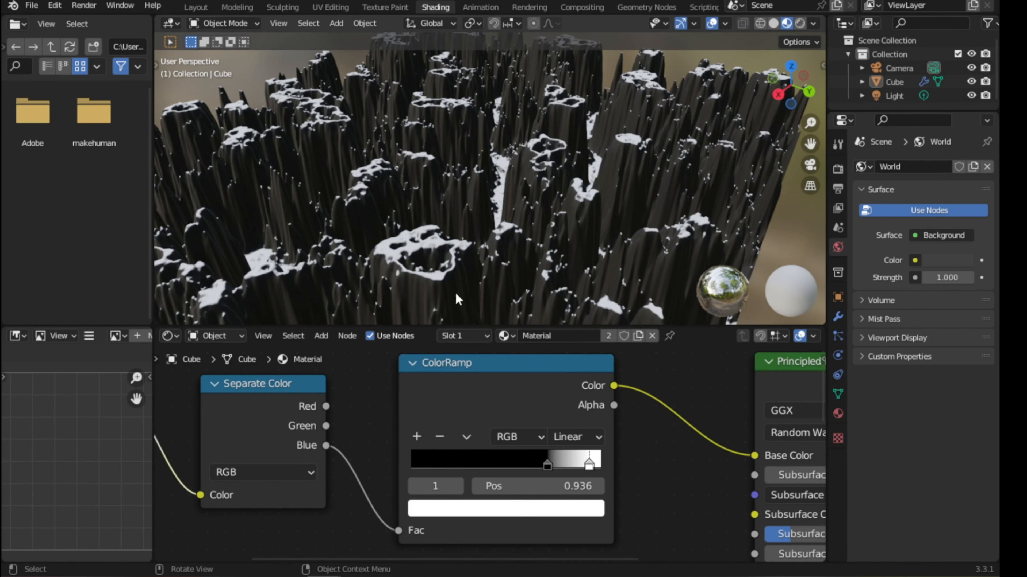
{"action": "middle_click_drag", "start_coordinate": [458, 309], "coordinate": [544, 304]}
{"action": "key", "text": "ctrl+space"}
{"action": "scroll", "coordinate": [544, 304], "scroll_direction": "up", "scroll_amount": 1}
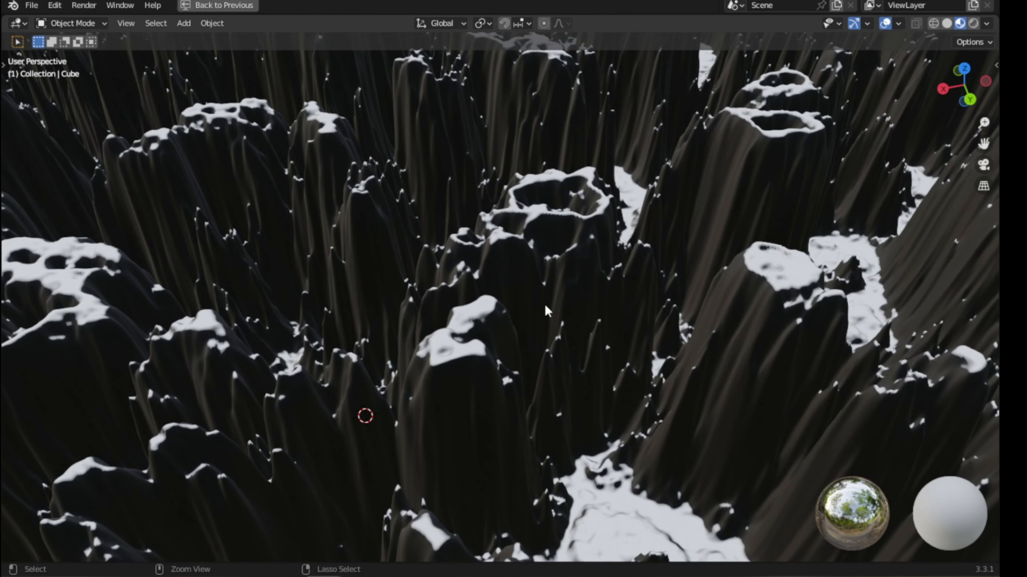
{"action": "key", "text": "ctrl+space"}
{"action": "scroll", "coordinate": [348, 416], "scroll_direction": "down", "scroll_amount": 4}
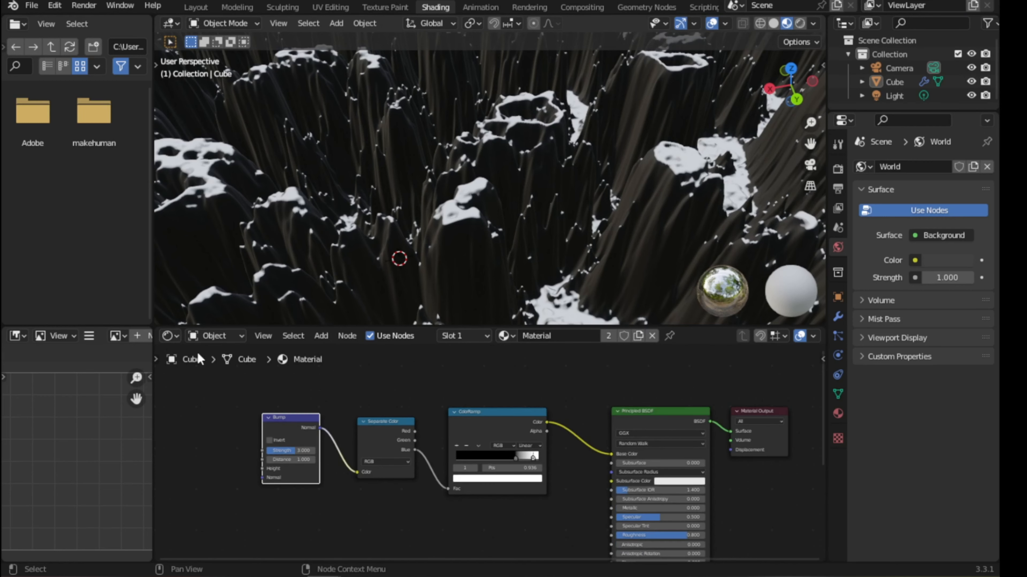
{"action": "left_click", "coordinate": [169, 336]}
{"action": "left_click", "coordinate": [215, 435]}
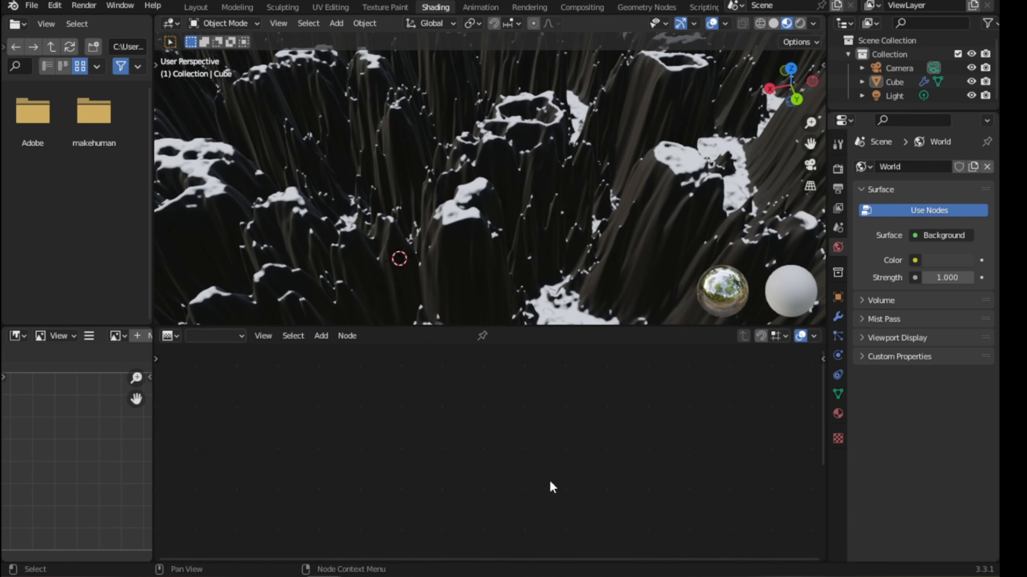
{"action": "left_click", "coordinate": [172, 337]}
{"action": "key", "text": "shift+F3"}
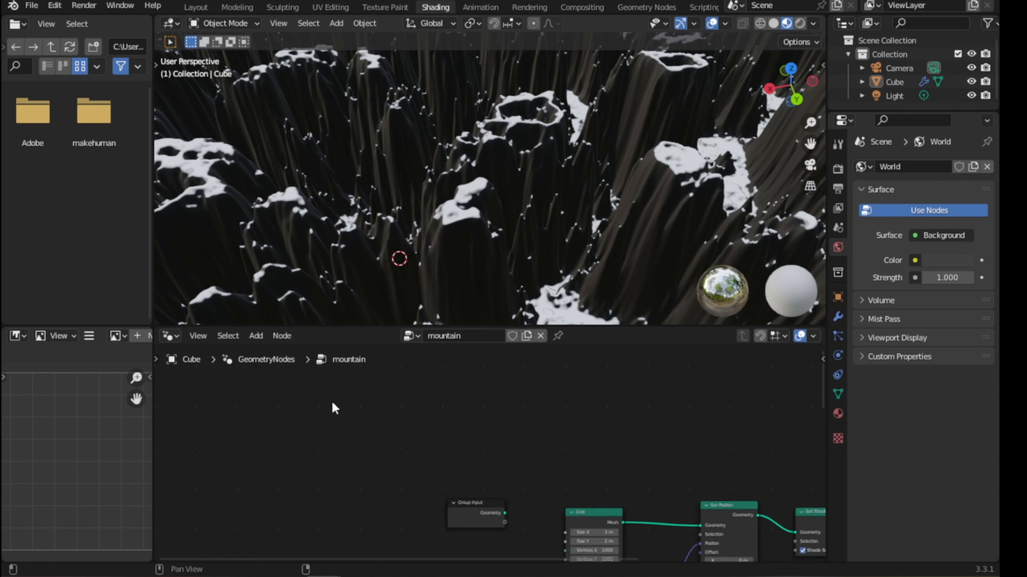
{"action": "left_click", "coordinate": [170, 339]}
{"action": "left_click", "coordinate": [203, 467]}
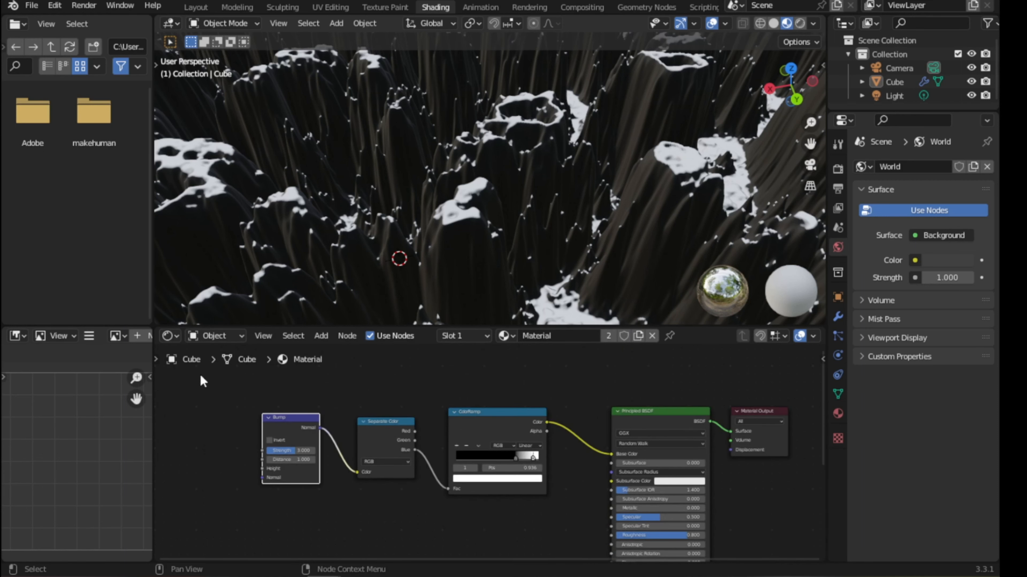
Step: Switch the shader nodes from Object to World and add a Sky Texture node in front of the Background node
{"action": "left_click", "coordinate": [221, 342]}
{"action": "left_click", "coordinate": [219, 365]}
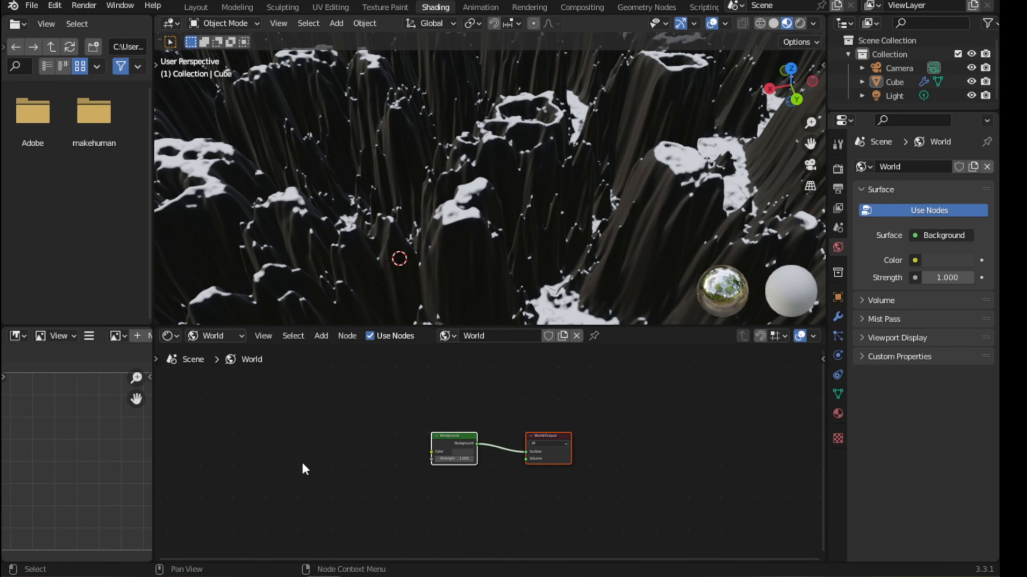
{"action": "scroll", "coordinate": [448, 448], "scroll_direction": "up", "scroll_amount": 5}
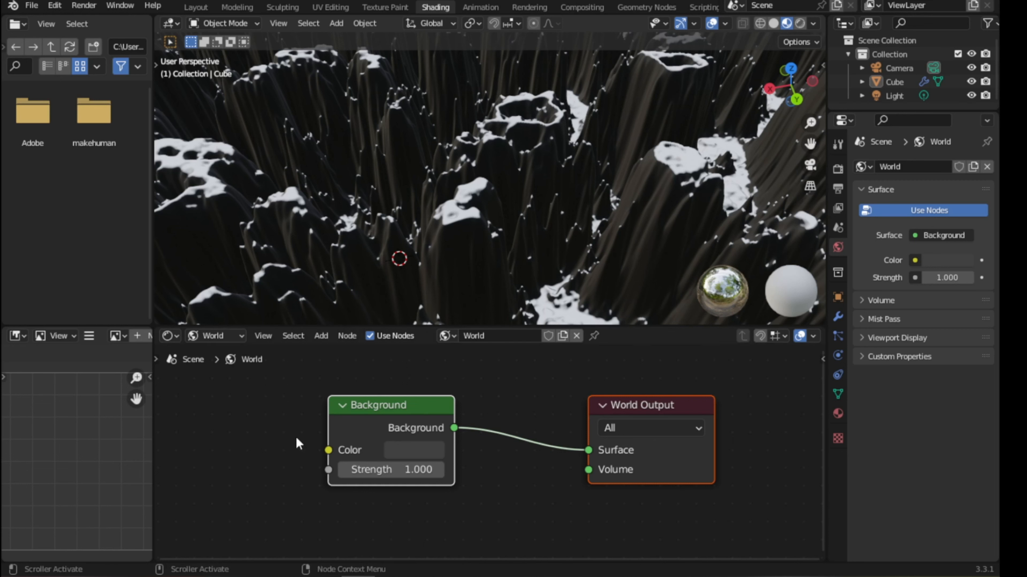
{"action": "middle_click_drag", "start_coordinate": [255, 435], "coordinate": [371, 459]}
{"action": "key", "text": "shift+a"}
{"action": "type", "text": "sky"}
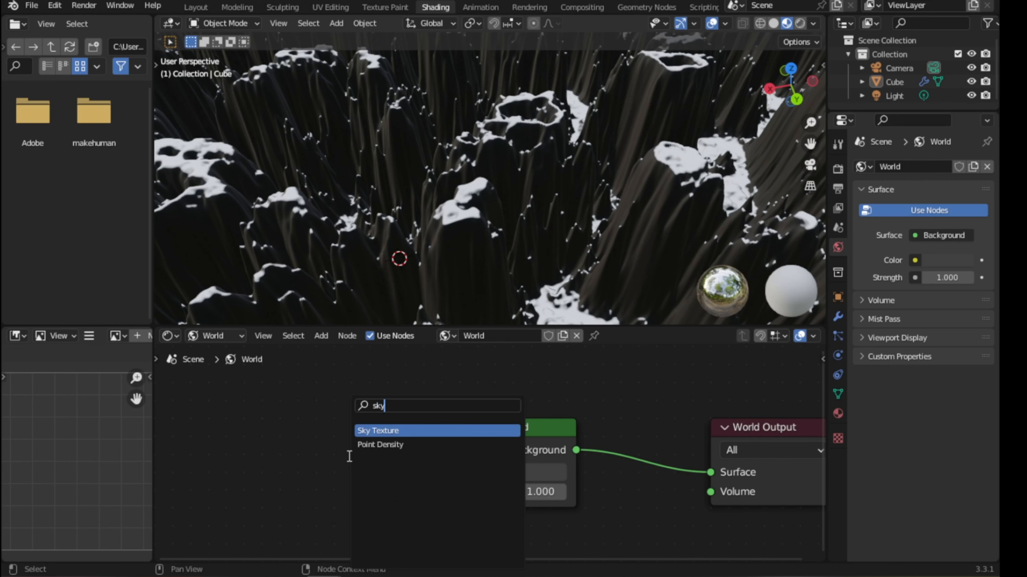
{"action": "key", "text": "Return"}
{"action": "left_click", "coordinate": [241, 402]}
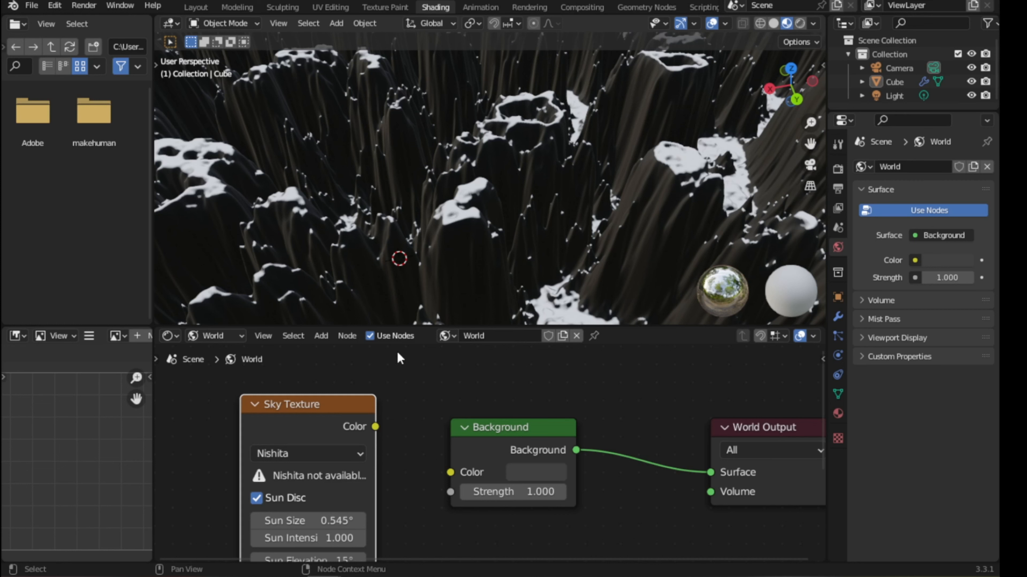
Step: Set the render engine to Cycles and link the Sky Texture's Color output to the Background's Color input
{"action": "left_click", "coordinate": [838, 169]}
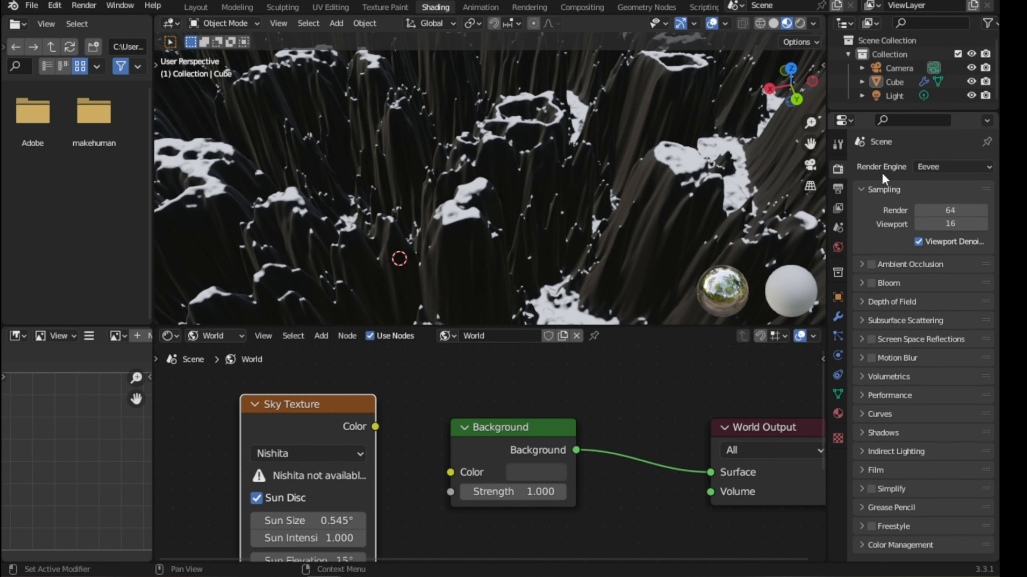
{"action": "left_click", "coordinate": [930, 166]}
{"action": "left_click", "coordinate": [928, 213]}
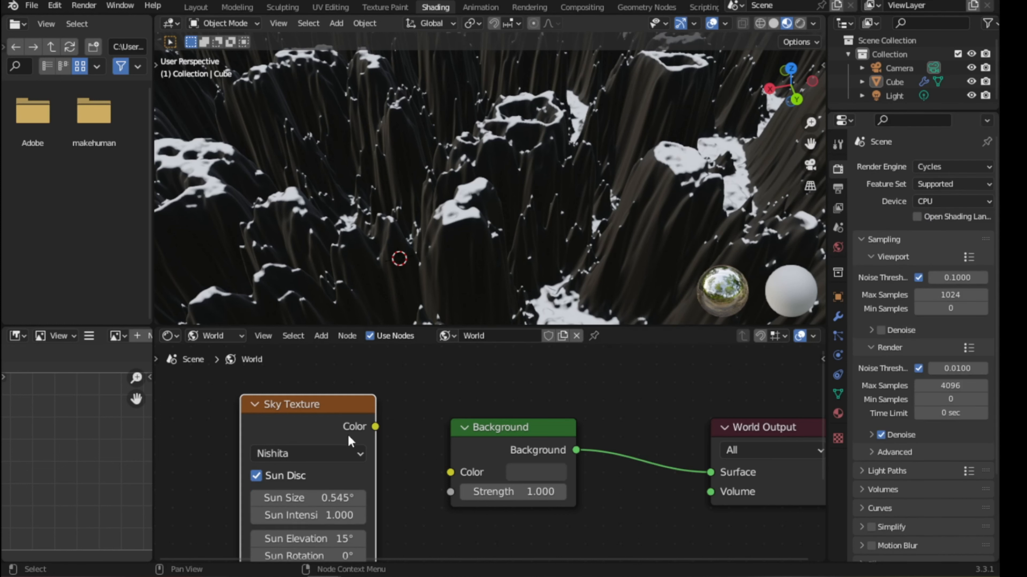
{"action": "middle_click_drag", "start_coordinate": [381, 428], "coordinate": [382, 393]}
{"action": "left_click_drag", "start_coordinate": [376, 391], "coordinate": [452, 437]}
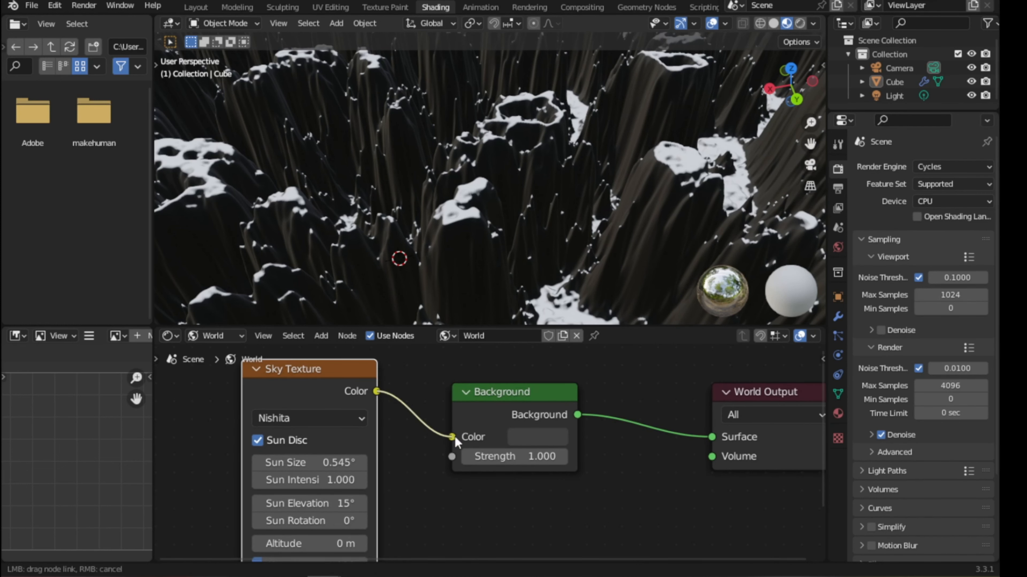
Step: Set the Sky Texture's Sun Size to 2° and Sun Elevation to 3°
{"action": "middle_click_drag", "start_coordinate": [360, 465], "coordinate": [385, 422]}
{"action": "left_click", "coordinate": [369, 418]}
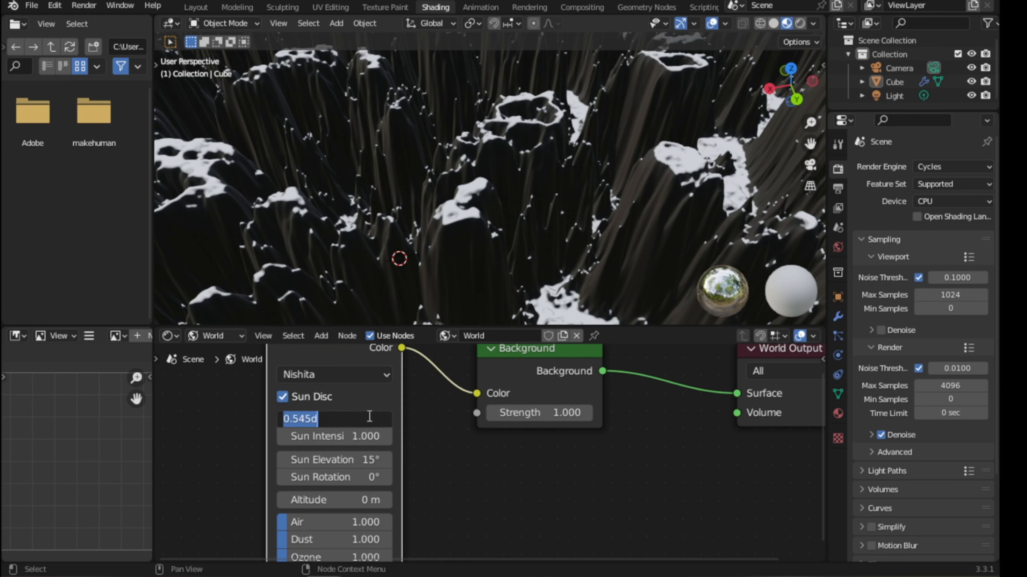
{"action": "type", "text": "2"}
{"action": "key", "text": "Tab"}
{"action": "key", "text": "Tab"}
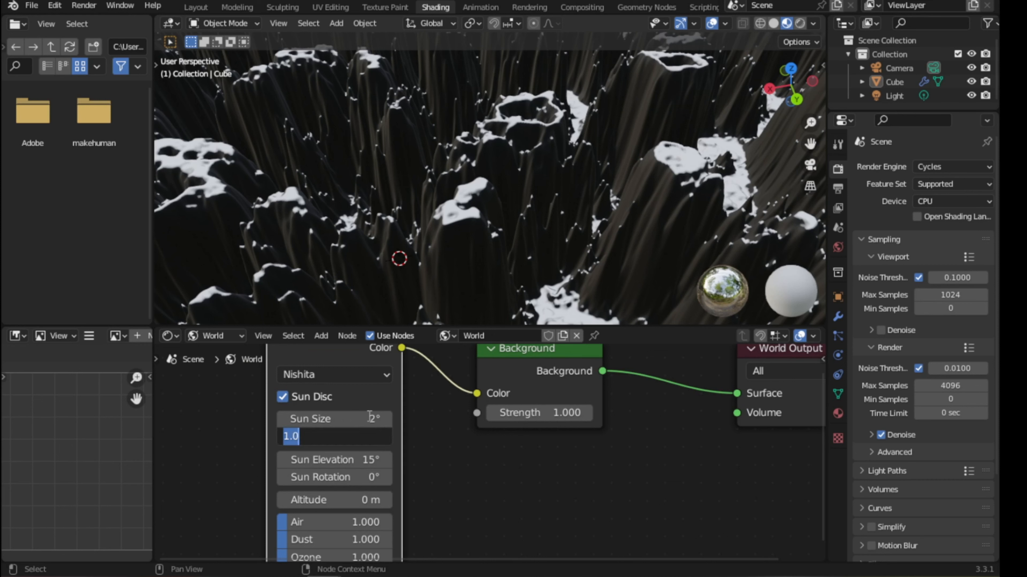
{"action": "type", "text": "3"}
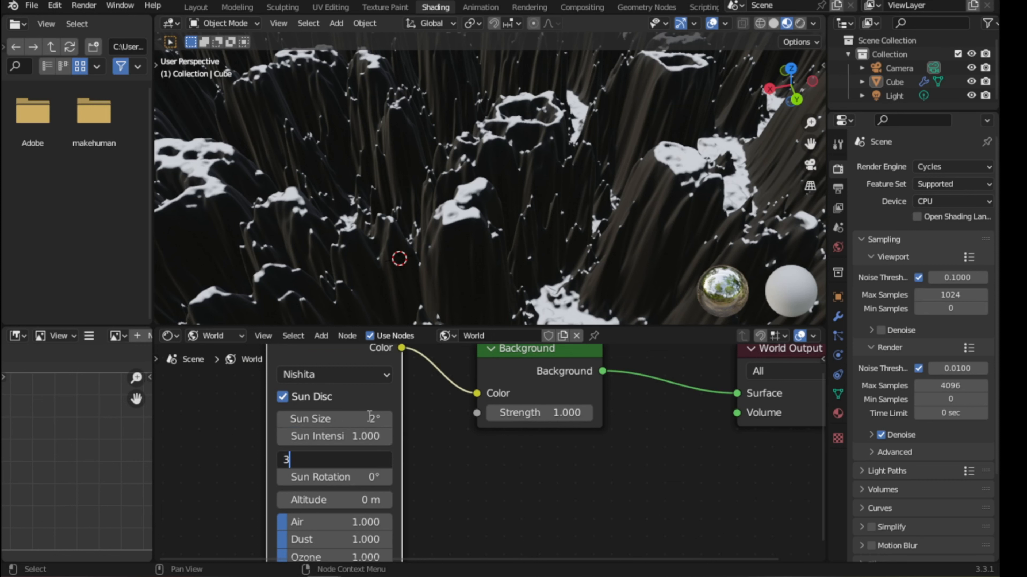
{"action": "key", "text": "Tab"}
{"action": "key", "text": "Tab"}
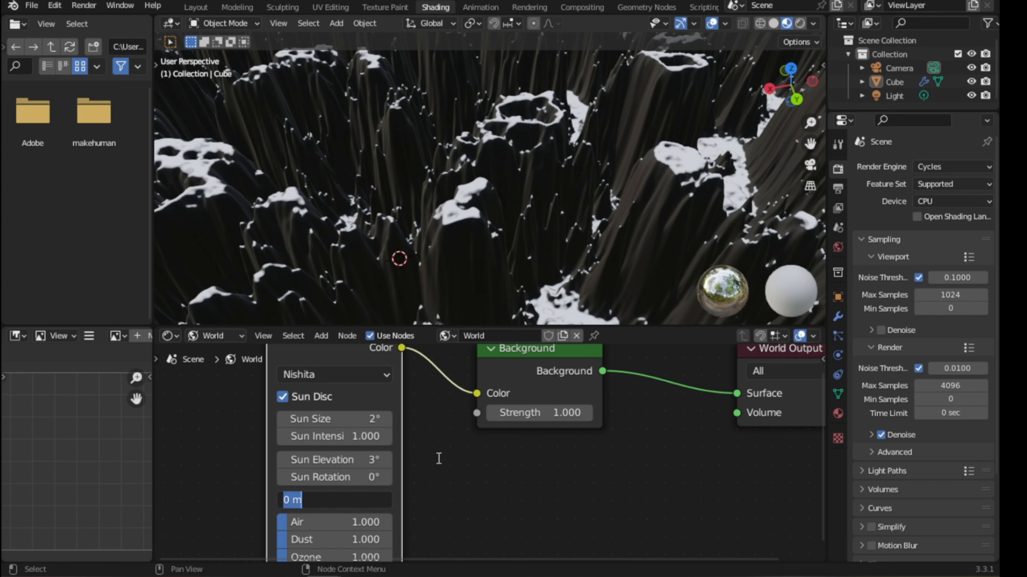
Step: Set the Sky Texture's Air to 0.846, Dust to 0.053 and Ozone to 2.8
{"action": "key", "text": "Tab"}
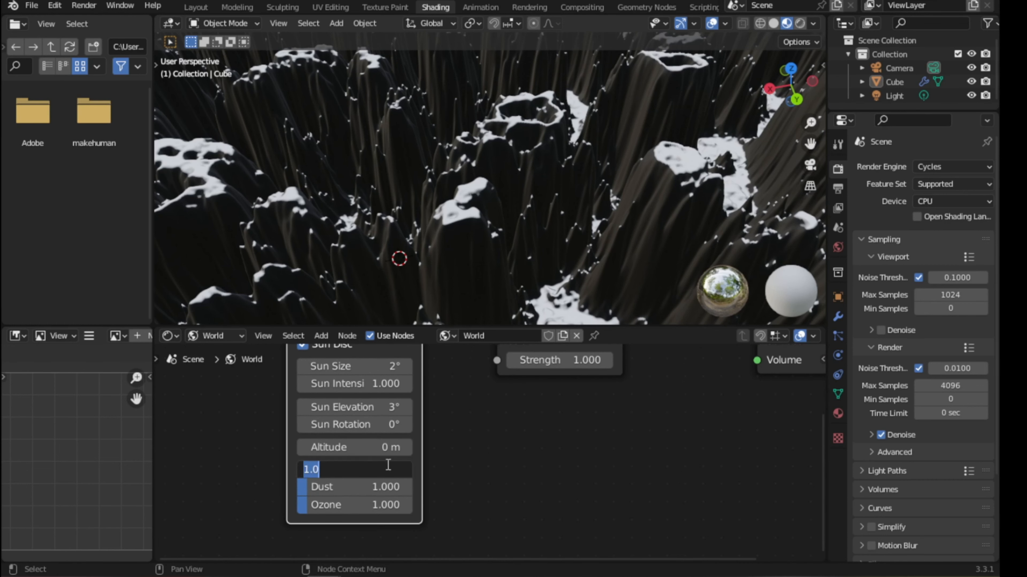
{"action": "type", "text": ".846"}
{"action": "key", "text": "Tab"}
{"action": "type", "text": ".05"}
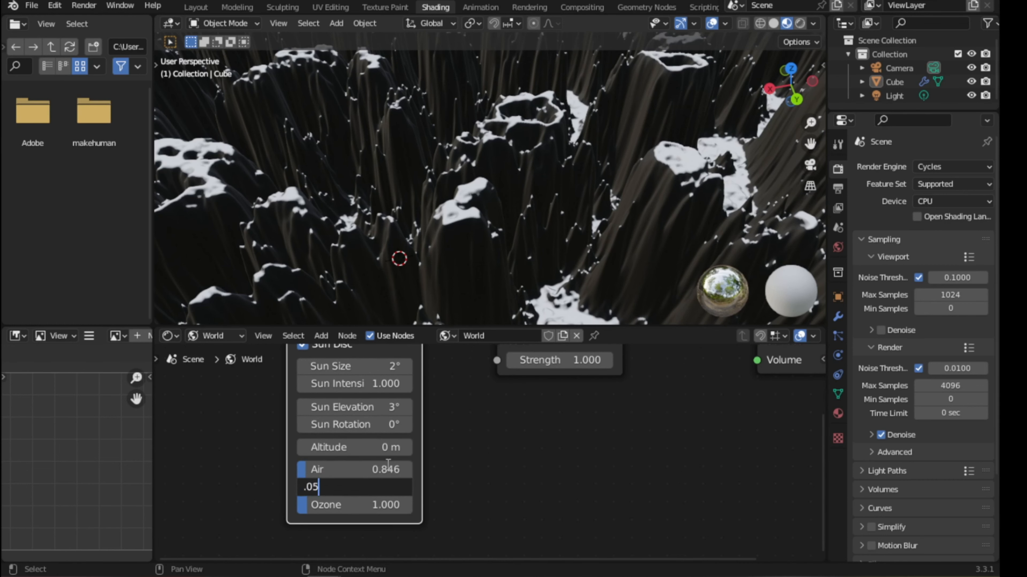
{"action": "type", "text": "3"}
{"action": "key", "text": "Tab"}
{"action": "type", "text": "2.8."}
{"action": "key", "text": "Return"}
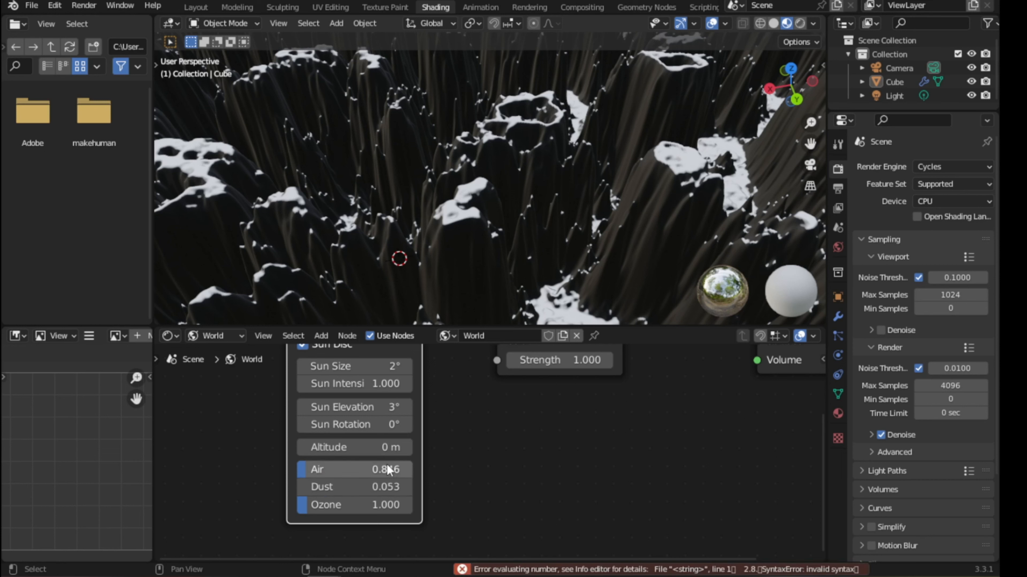
{"action": "left_click", "coordinate": [384, 505]}
{"action": "type", "text": "2.8"}
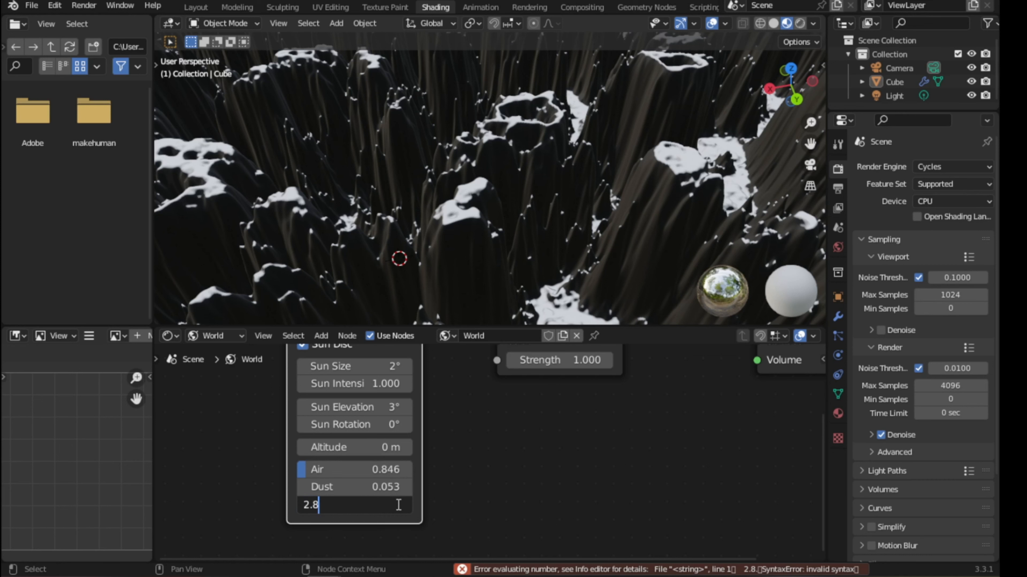
{"action": "key", "text": "Return"}
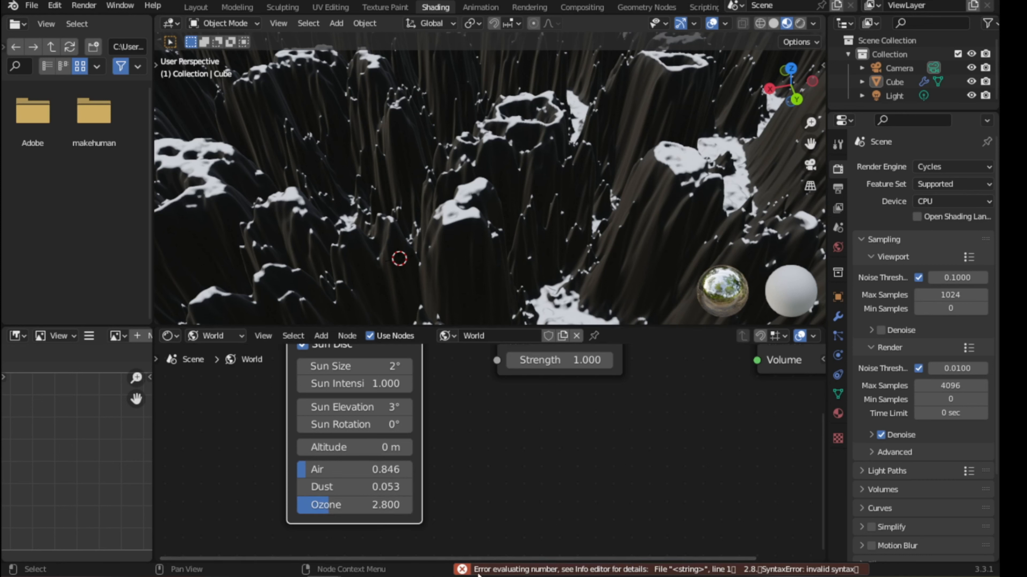
{"action": "middle_click_drag", "start_coordinate": [465, 433], "coordinate": [475, 475], "text": "shift"}
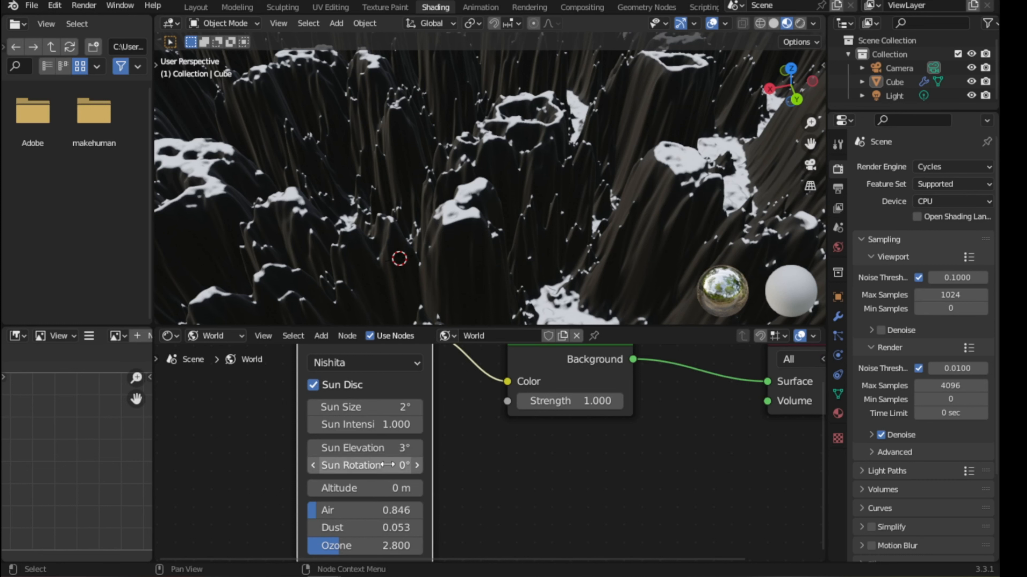
{"action": "middle_click_drag", "start_coordinate": [445, 494], "coordinate": [453, 450], "text": "shift"}
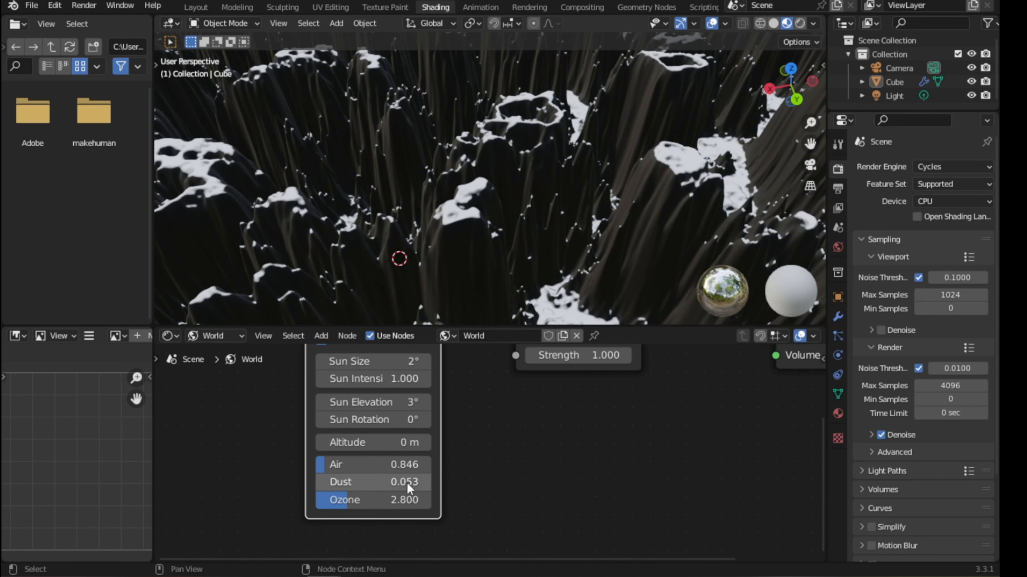
Step: Save the file and set the Background node's Strength to 0.5
{"action": "scroll", "coordinate": [453, 294], "scroll_direction": "down", "scroll_amount": 3}
{"action": "key", "text": "ctrl+s"}
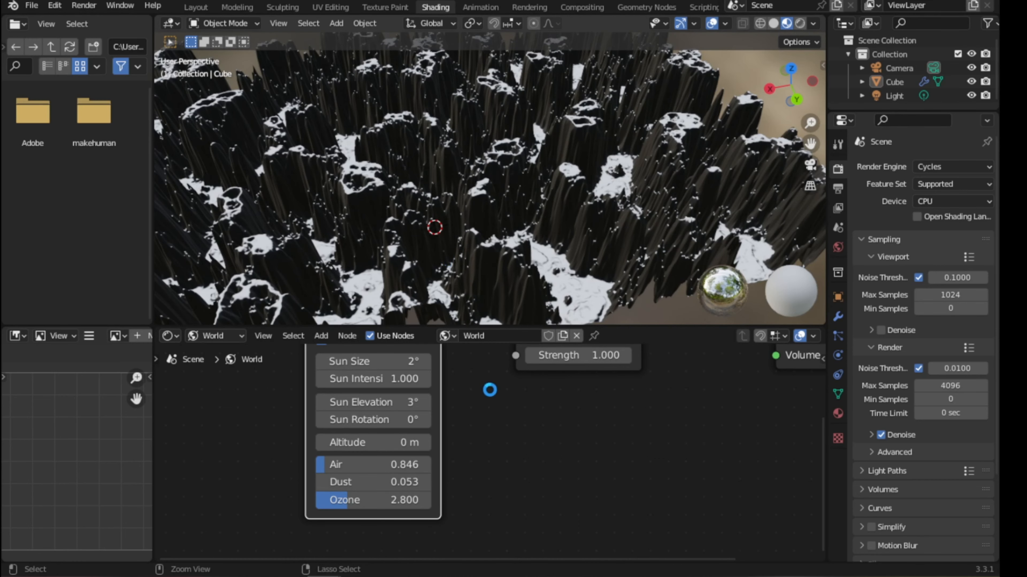
{"action": "scroll", "coordinate": [494, 394], "scroll_direction": "down", "scroll_amount": 6}
{"action": "middle_click_drag", "start_coordinate": [499, 391], "coordinate": [457, 427]}
{"action": "left_click", "coordinate": [501, 429]}
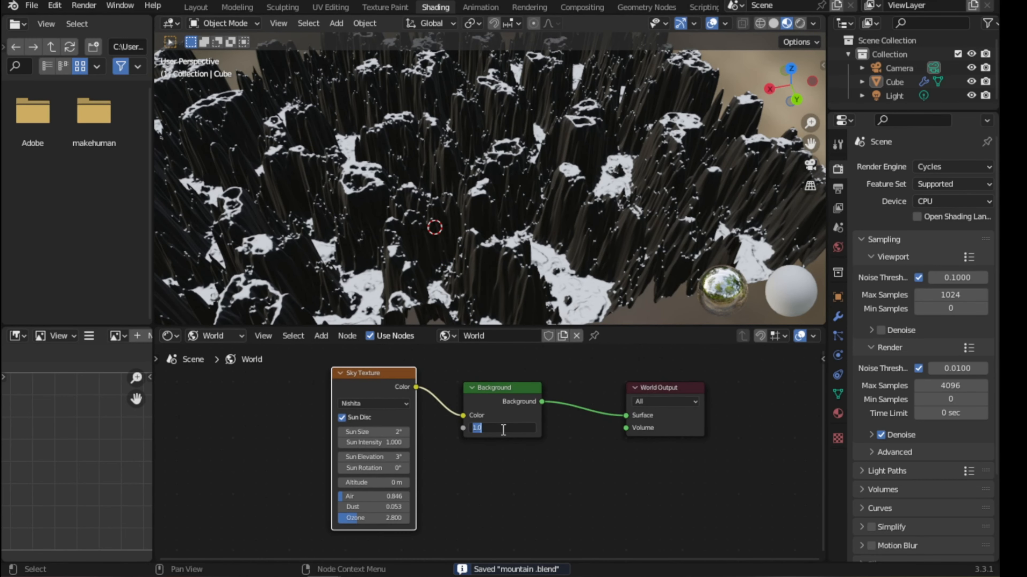
{"action": "key", "text": "BackSpace"}
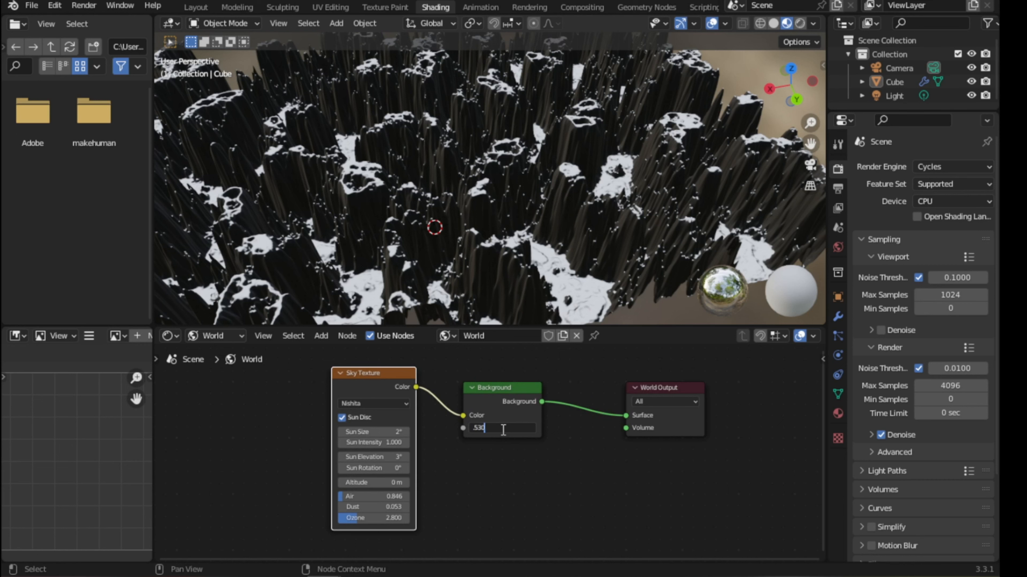
{"action": "type", "text": ".530"}
{"action": "key", "text": "Return"}
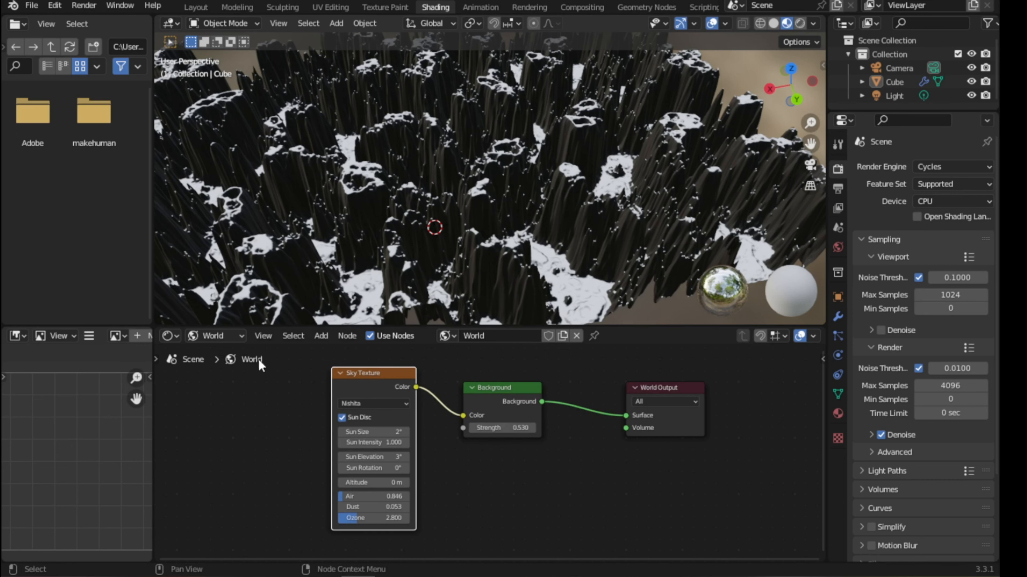
{"action": "scroll", "coordinate": [534, 414], "scroll_direction": "up", "scroll_amount": 2}
{"action": "left_click", "coordinate": [532, 419]}
{"action": "type", "text": ".53"}
{"action": "key", "text": "Return"}
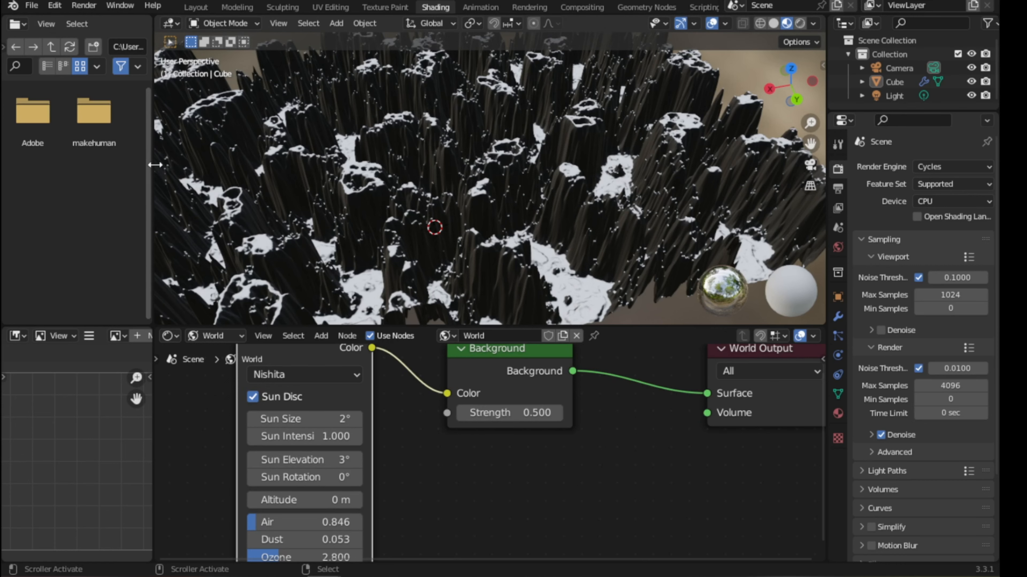
Step: Widen the 3D viewport by shrinking the file browser area, frame the terrain closer from a lower angle, and save the file
{"action": "left_click_drag", "start_coordinate": [150, 170], "coordinate": [24, 172]}
{"action": "middle_click_drag", "start_coordinate": [343, 191], "coordinate": [382, 162]}
{"action": "middle_click_drag", "start_coordinate": [382, 161], "coordinate": [443, 207], "text": "shift"}
{"action": "scroll", "coordinate": [443, 207], "scroll_direction": "up", "scroll_amount": 2}
{"action": "key", "text": "ctrl+s"}
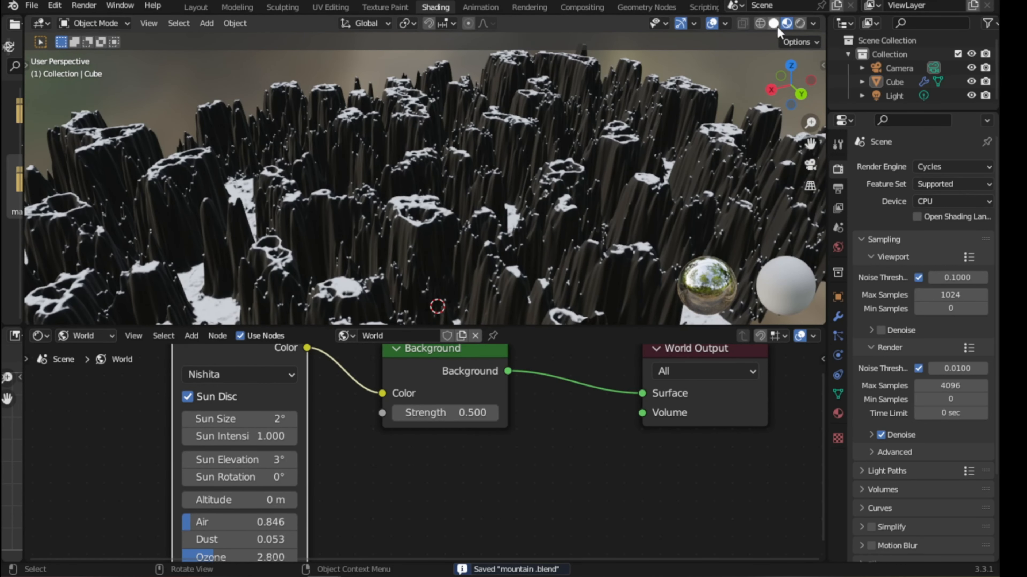
Step: Set the Cycles render device to GPU Compute and switch the 3D viewport to Rendered shading
{"action": "left_click", "coordinate": [931, 200]}
{"action": "left_click", "coordinate": [932, 233]}
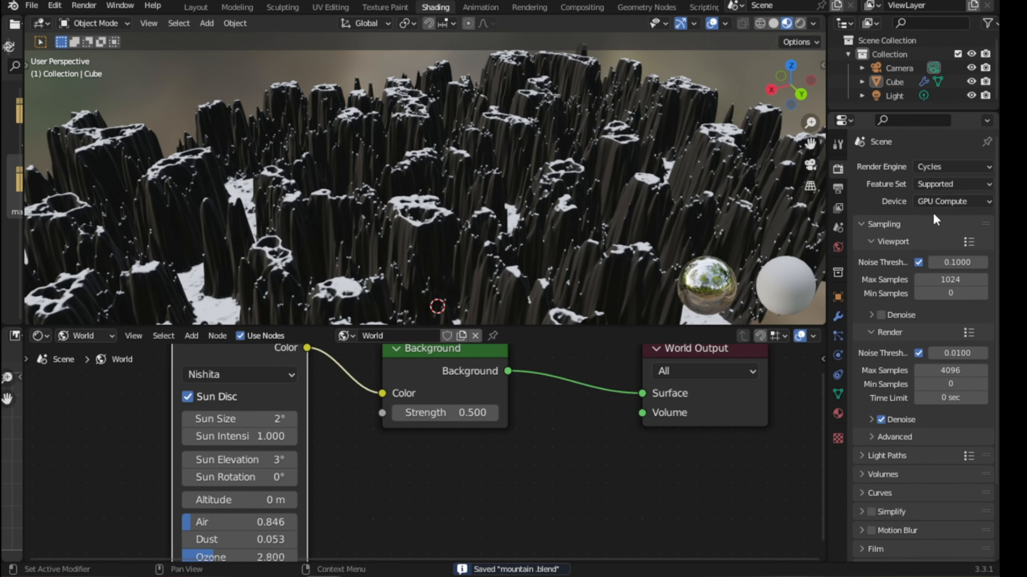
{"action": "left_click", "coordinate": [929, 201]}
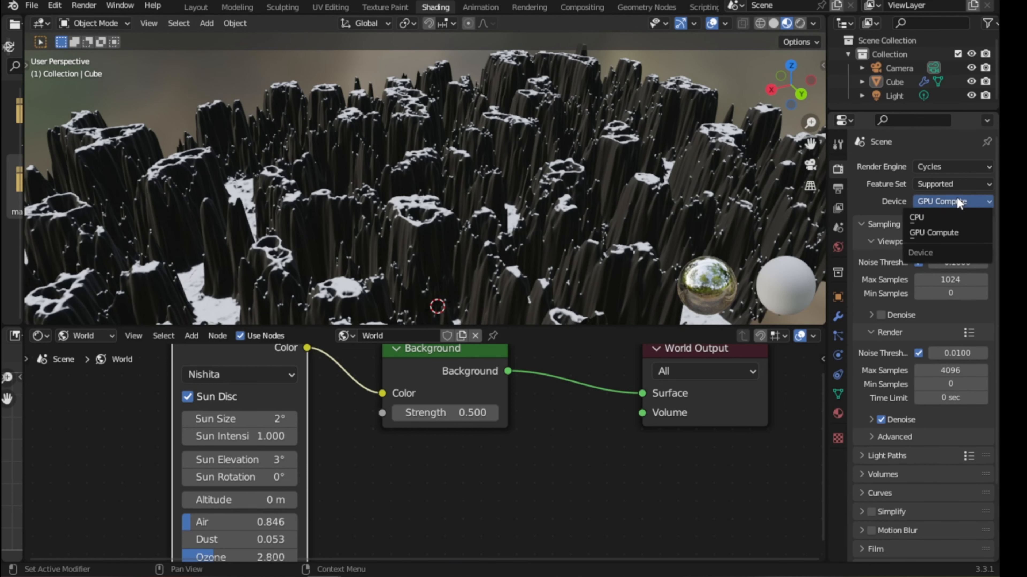
{"action": "left_click", "coordinate": [921, 233]}
{"action": "left_click", "coordinate": [800, 23]}
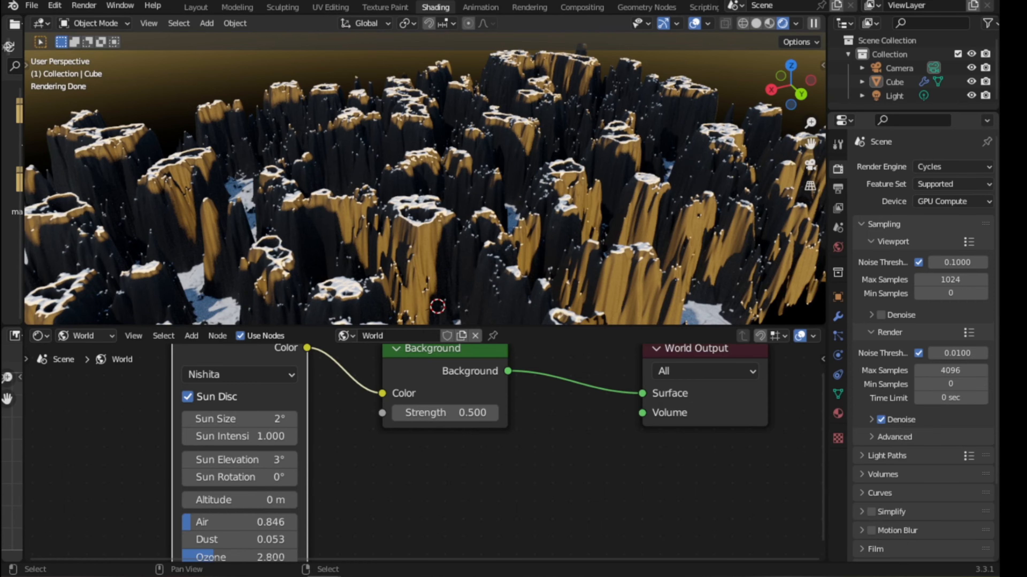
Step: Enlarge the 3D viewport at the node editor's expense and maximize it over the whole window
{"action": "middle_click_drag", "start_coordinate": [380, 263], "coordinate": [299, 263]}
{"action": "left_click_drag", "start_coordinate": [523, 326], "coordinate": [523, 394]}
{"action": "scroll", "coordinate": [390, 277], "scroll_direction": "up", "scroll_amount": 6}
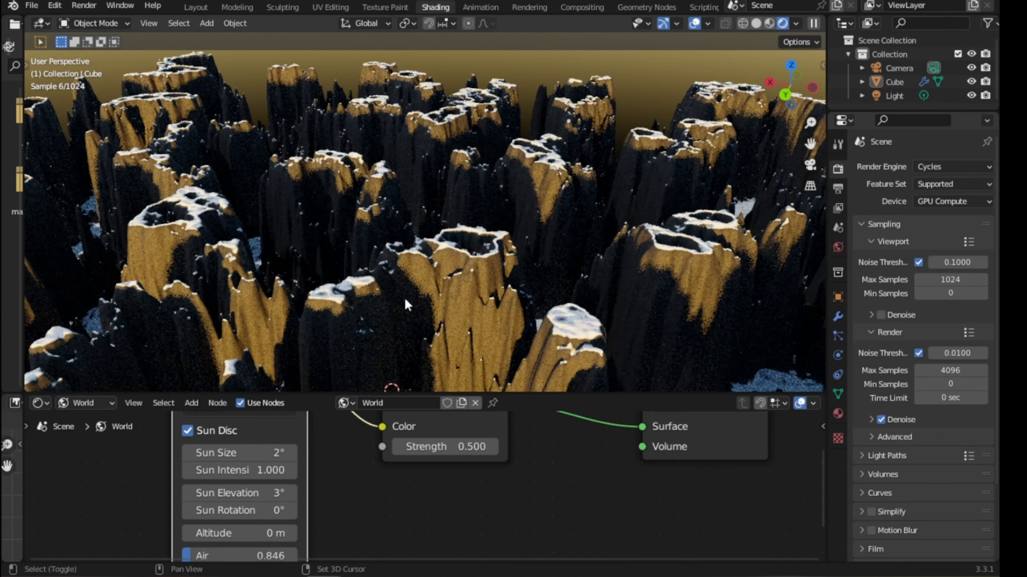
{"action": "key", "text": "ctrl+space"}
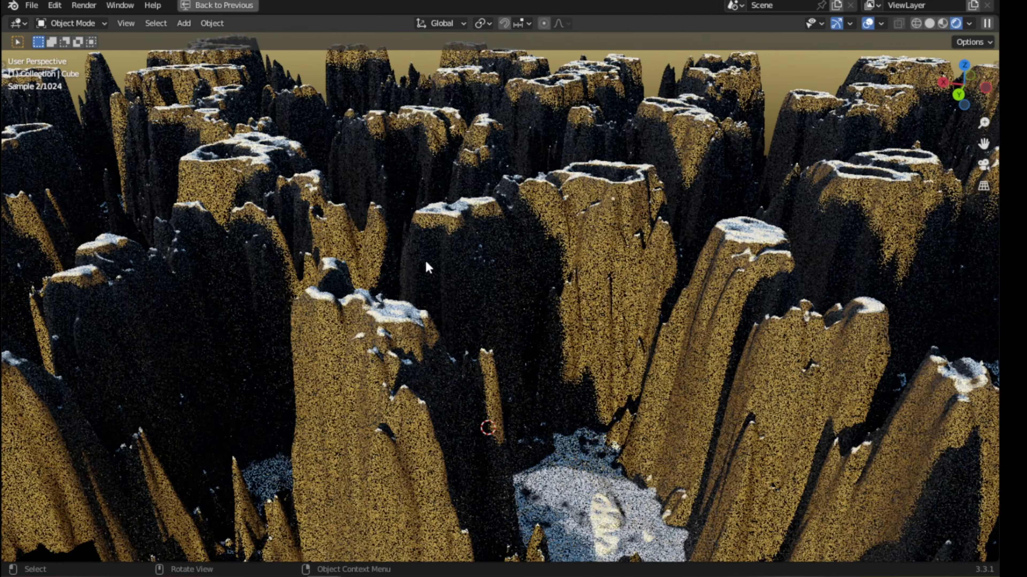
Step: Inspect the rendered terrain from several angles and hide the viewport overlays
{"action": "middle_click_drag", "start_coordinate": [461, 293], "coordinate": [271, 304]}
{"action": "scroll", "coordinate": [313, 322], "scroll_direction": "up", "scroll_amount": 3}
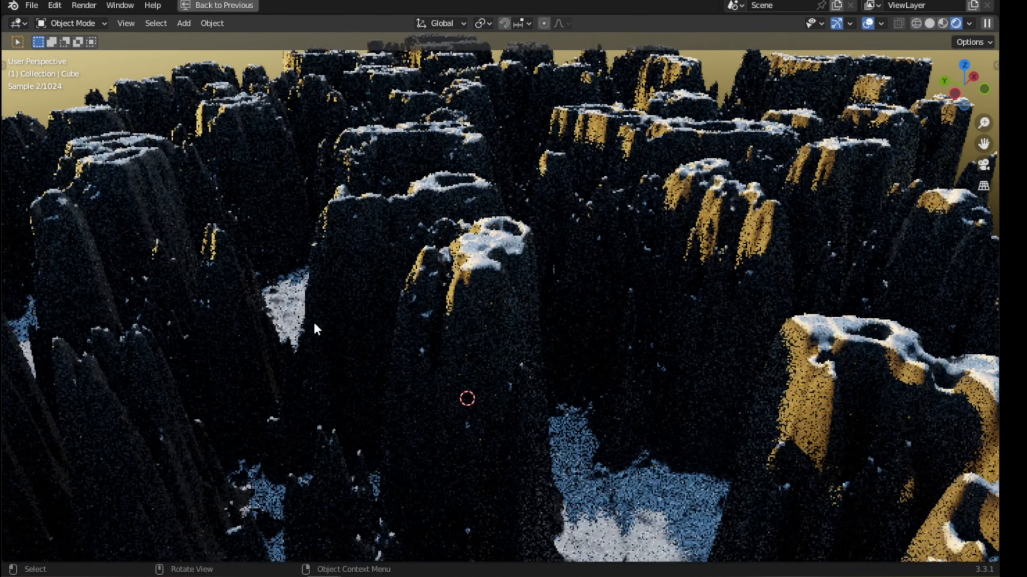
{"action": "scroll", "coordinate": [456, 321], "scroll_direction": "up", "scroll_amount": 2}
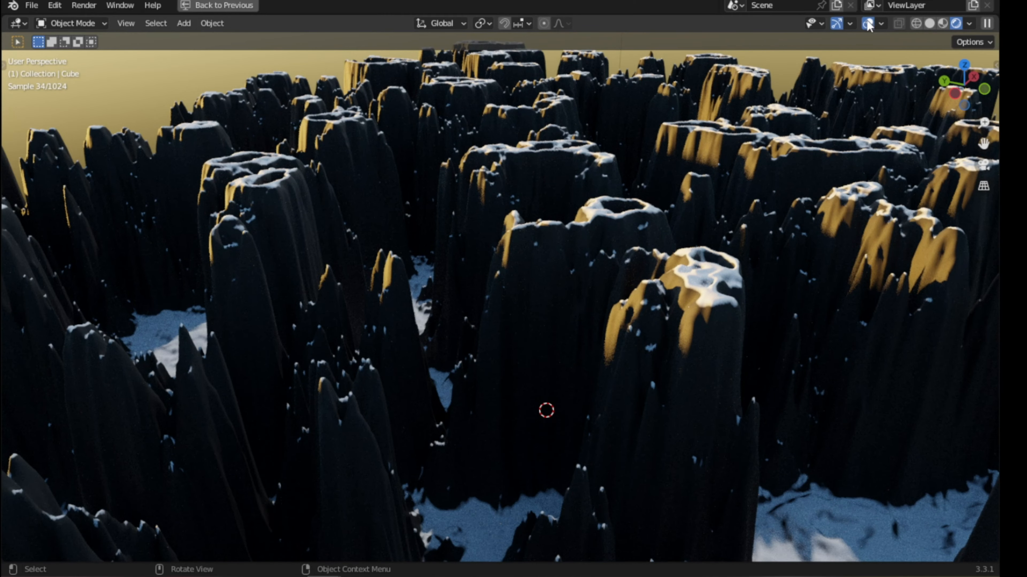
{"action": "key", "text": "shift+alt+z"}
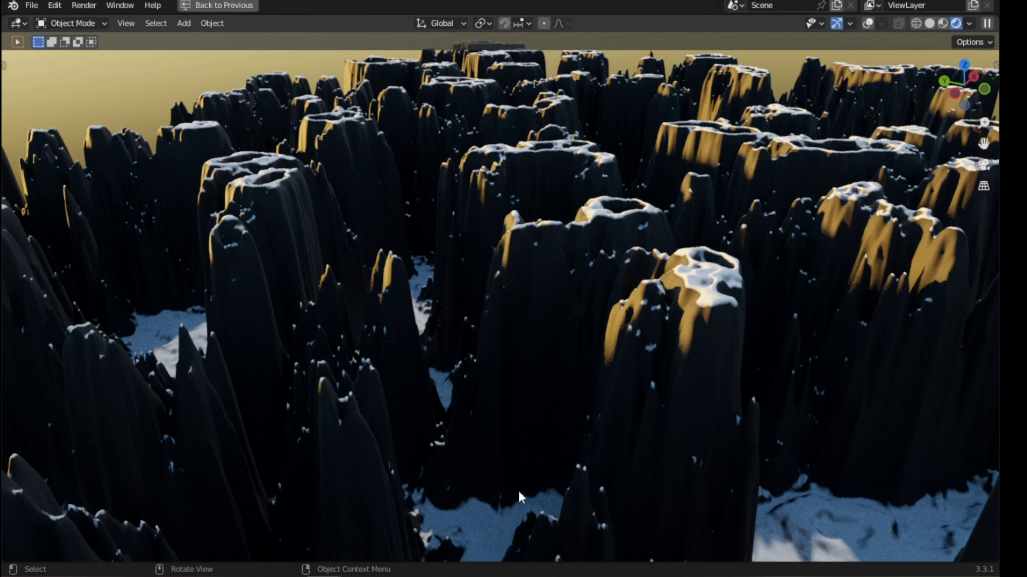
{"action": "middle_click_drag", "start_coordinate": [518, 487], "coordinate": [682, 497]}
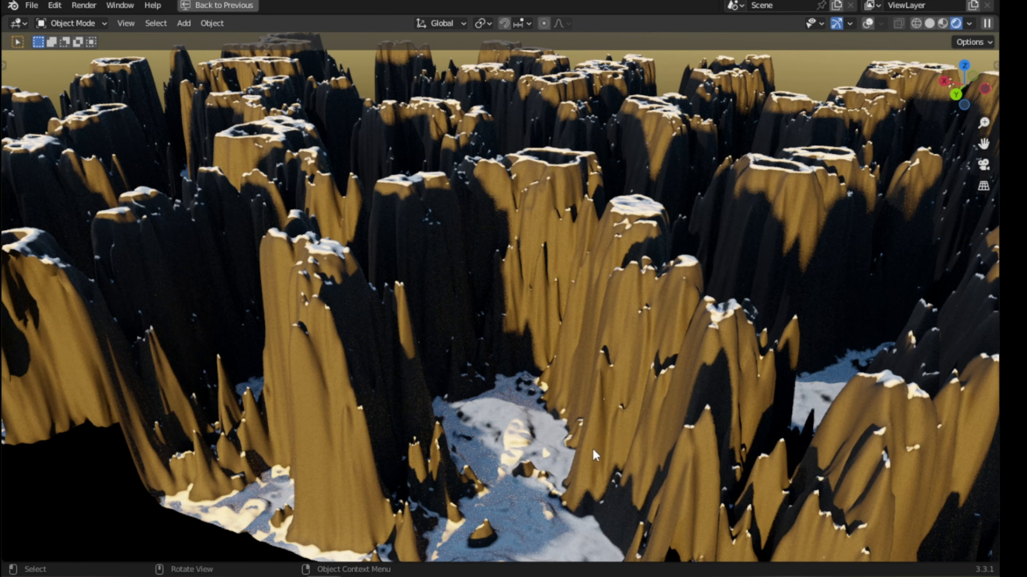
{"action": "middle_click_drag", "start_coordinate": [543, 426], "coordinate": [557, 427]}
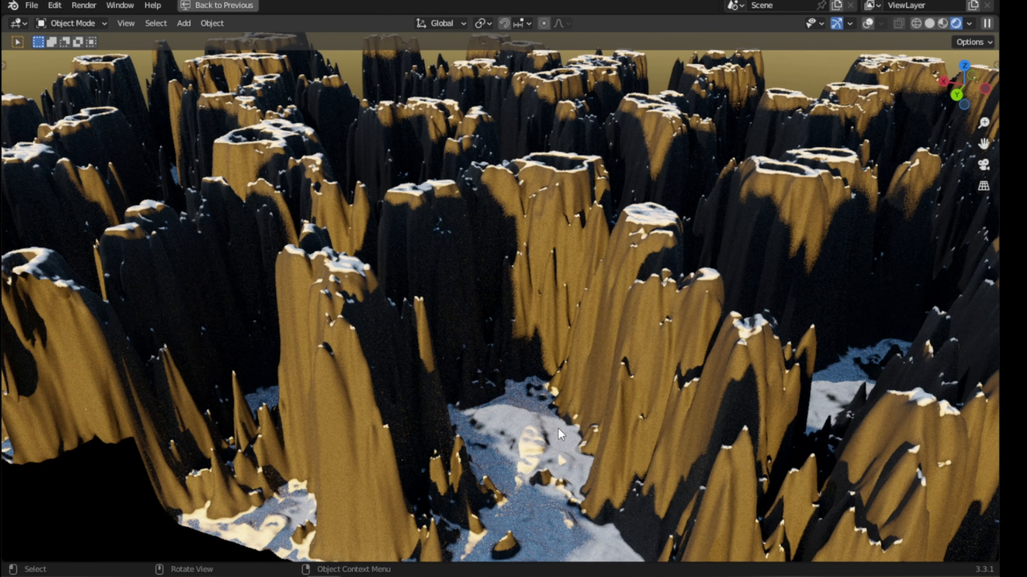
Step: Restore the multi-area layout and switch the 3D viewport back to Material Preview shading
{"action": "key", "text": "ctrl+space"}
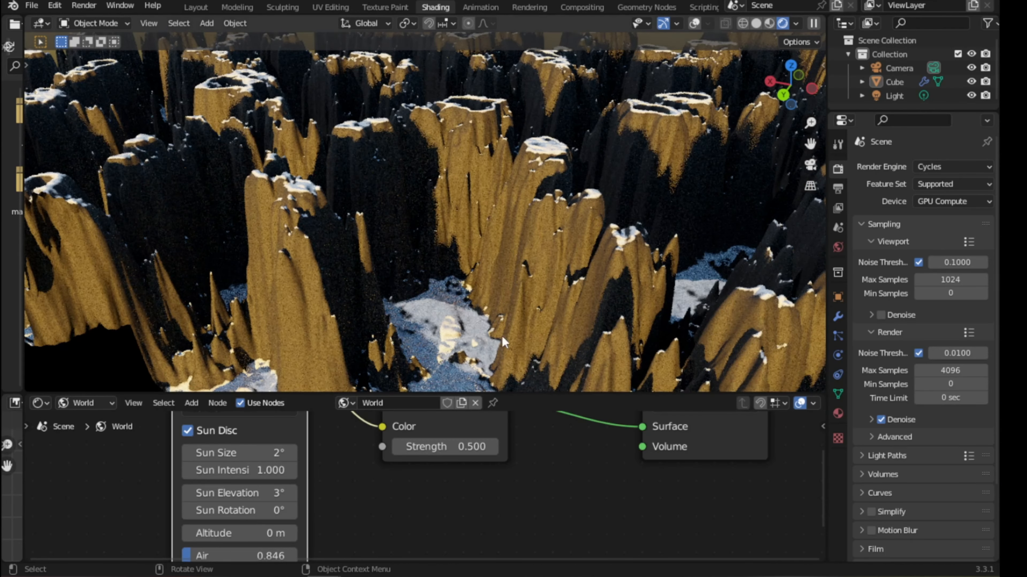
{"action": "left_click", "coordinate": [769, 23]}
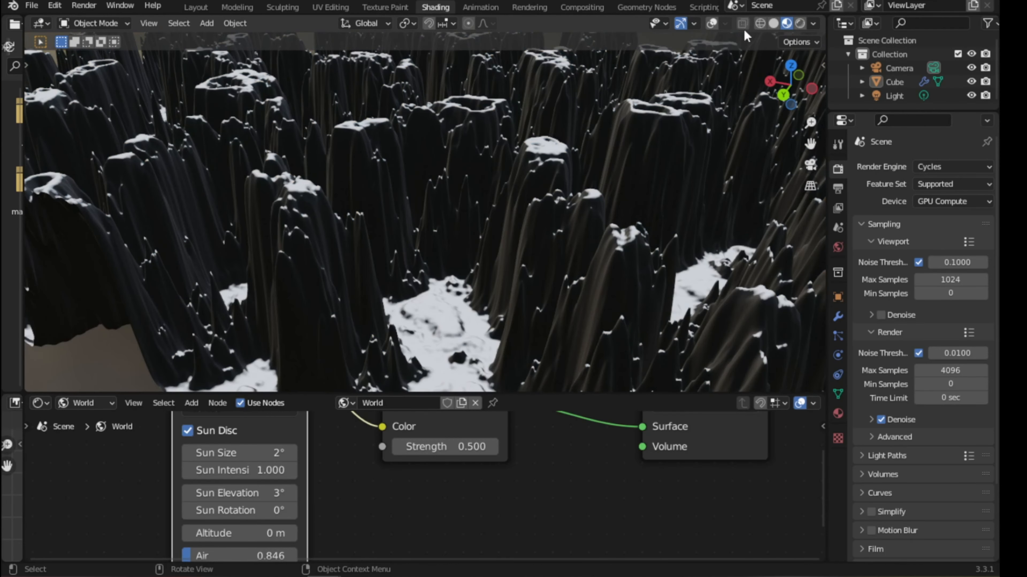
{"action": "scroll", "coordinate": [502, 141], "scroll_direction": "down", "scroll_amount": 5}
Step: Switch to the Layout workspace, replace the timeline with the Text Editor and enlarge that area to show the notes
{"action": "left_click", "coordinate": [196, 7]}
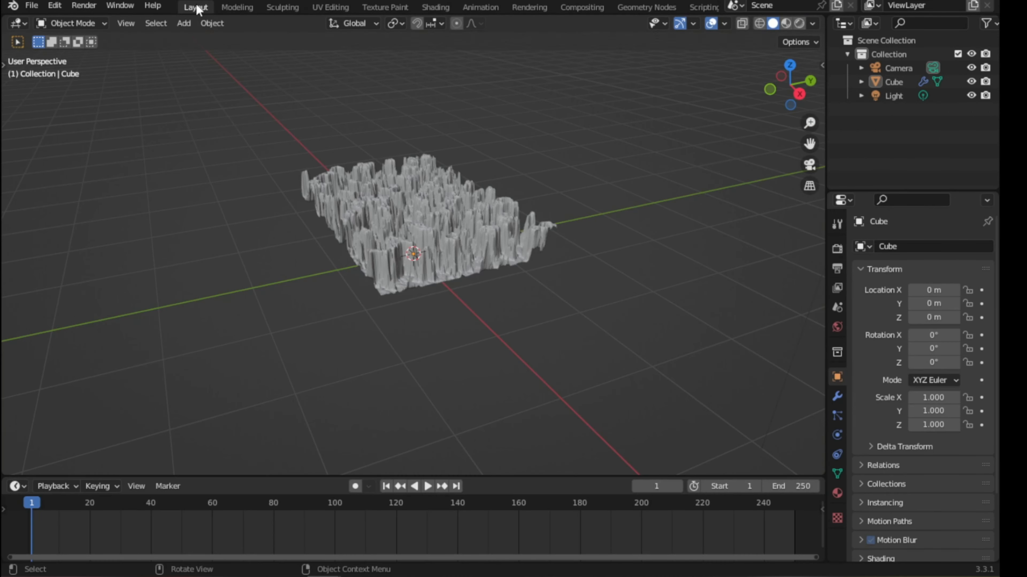
{"action": "scroll", "coordinate": [445, 256], "scroll_direction": "up", "scroll_amount": 5}
{"action": "middle_click_drag", "start_coordinate": [451, 257], "coordinate": [429, 263]}
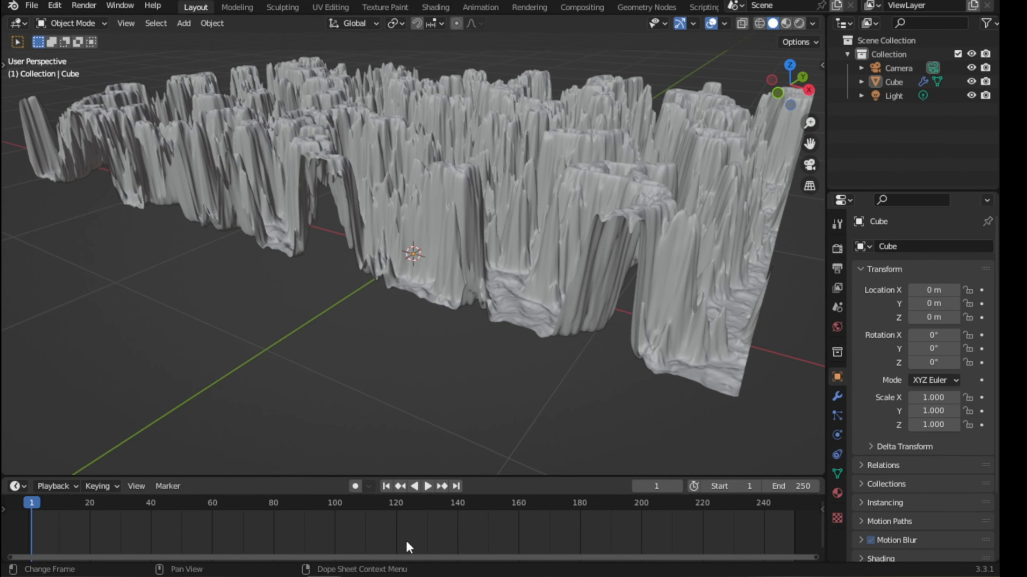
{"action": "key", "text": "shift+F11"}
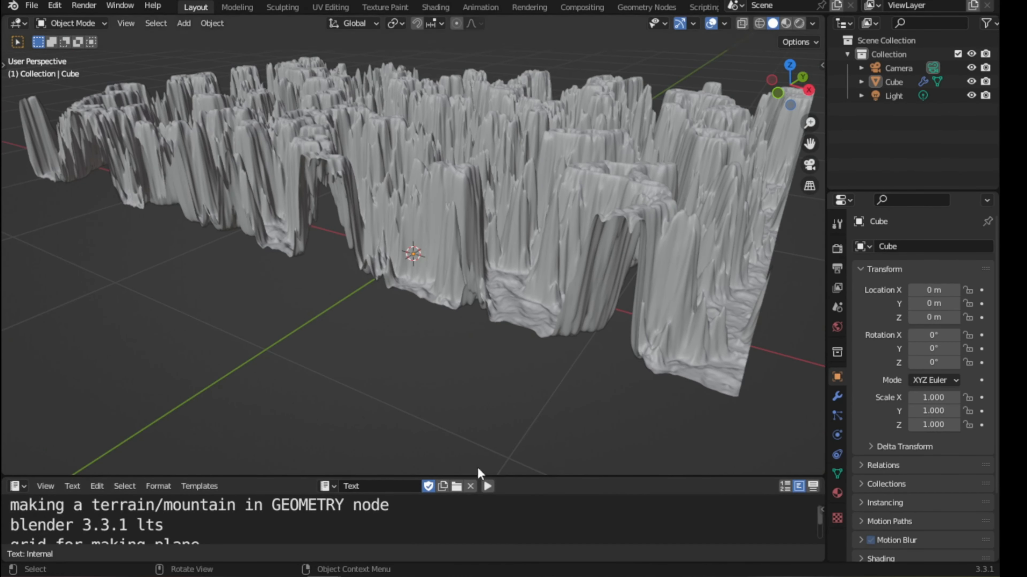
{"action": "left_click_drag", "start_coordinate": [478, 481], "coordinate": [477, 317]}
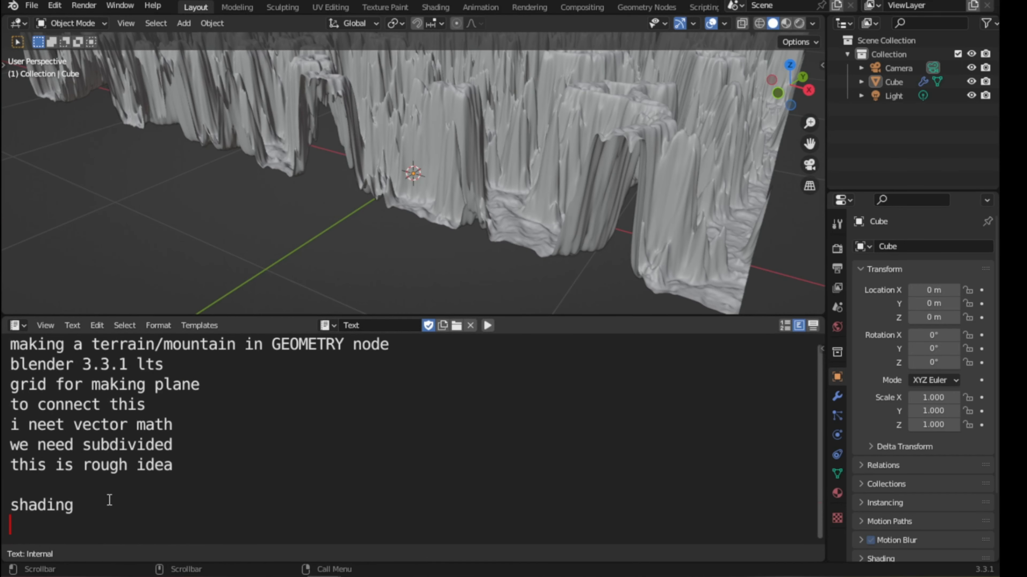
Step: Add the line "this was just rough idea for making moutain" under "shading" in the notes
{"action": "type", "text": "this was j"}
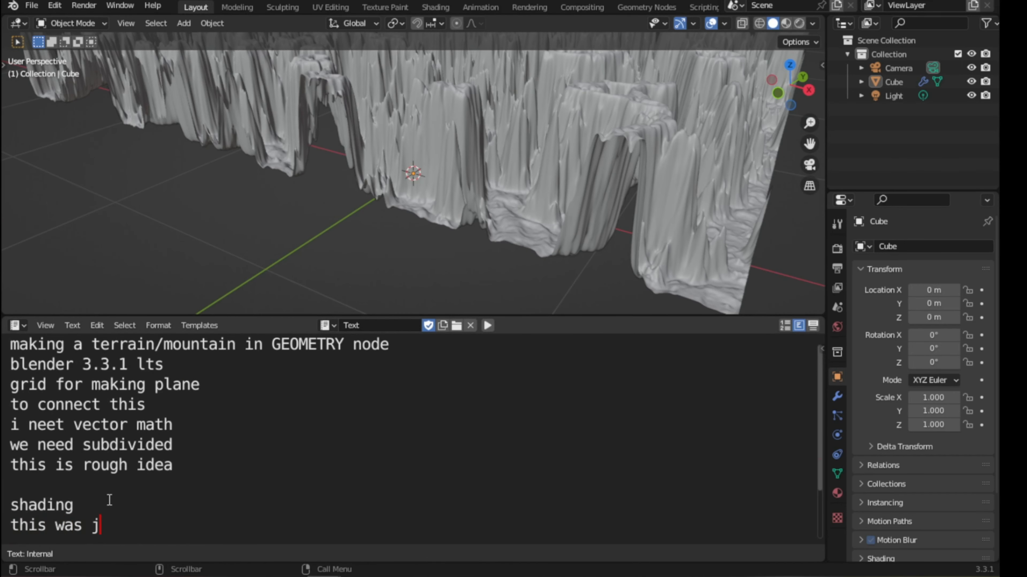
{"action": "type", "text": "ust"}
{"action": "scroll", "coordinate": [239, 479], "scroll_direction": "down", "scroll_amount": 2}
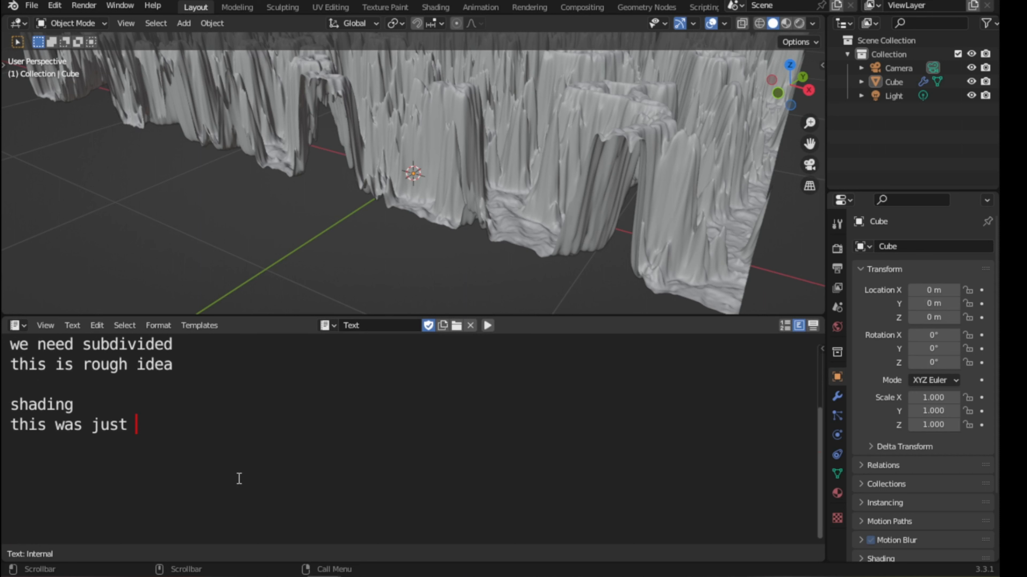
{"action": "type", "text": "rought"}
{"action": "key", "text": "BackSpace"}
{"action": "type", "text": "idea"}
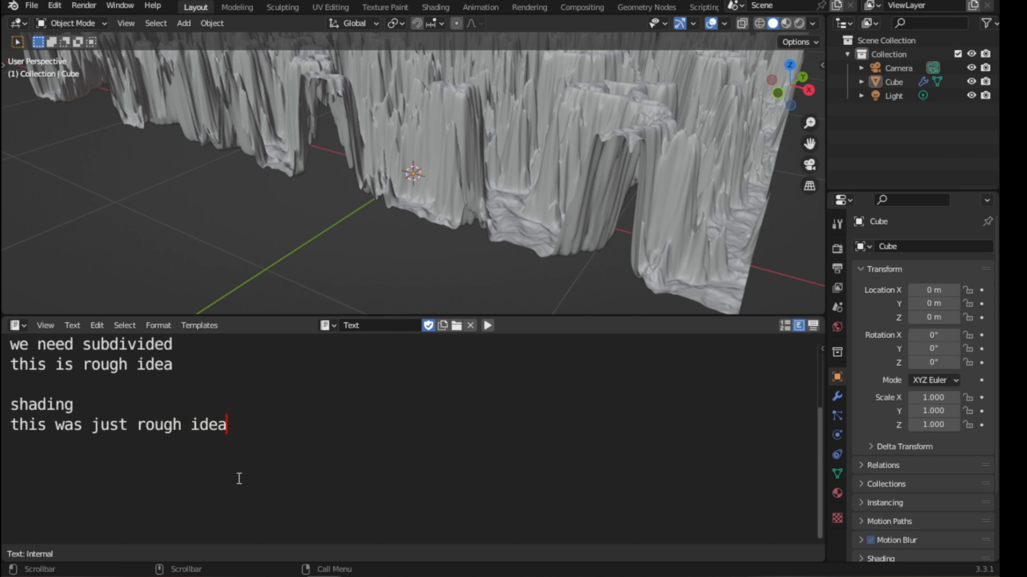
{"action": "type", "text": " for making mout"}
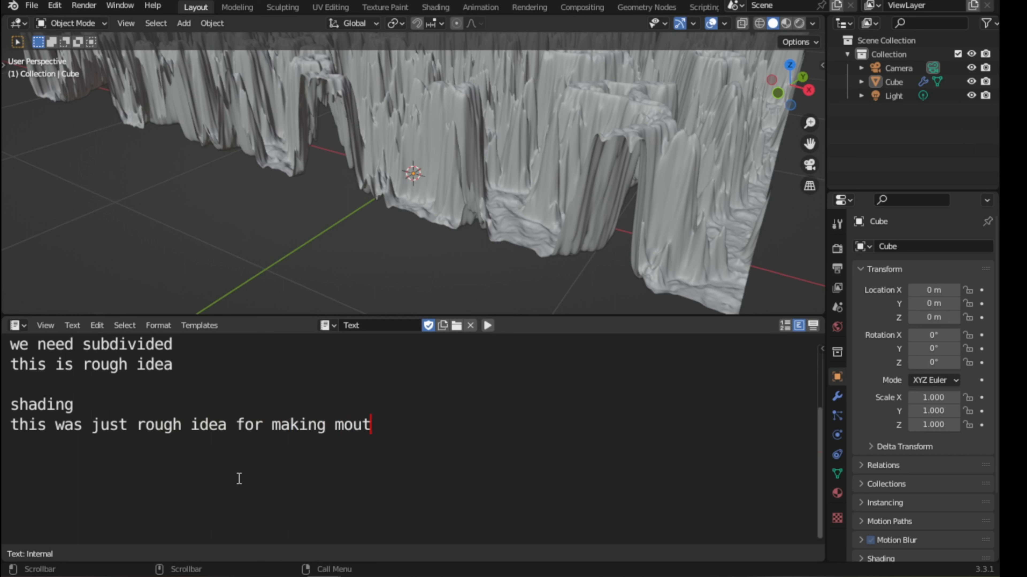
{"action": "type", "text": "ain"}
Step: Add the note line "you just play with RGB CURVE" and, after a blank line, the closing word "gracias"
{"action": "type", "text": "you just play"}
{"action": "type", "text": " with "}
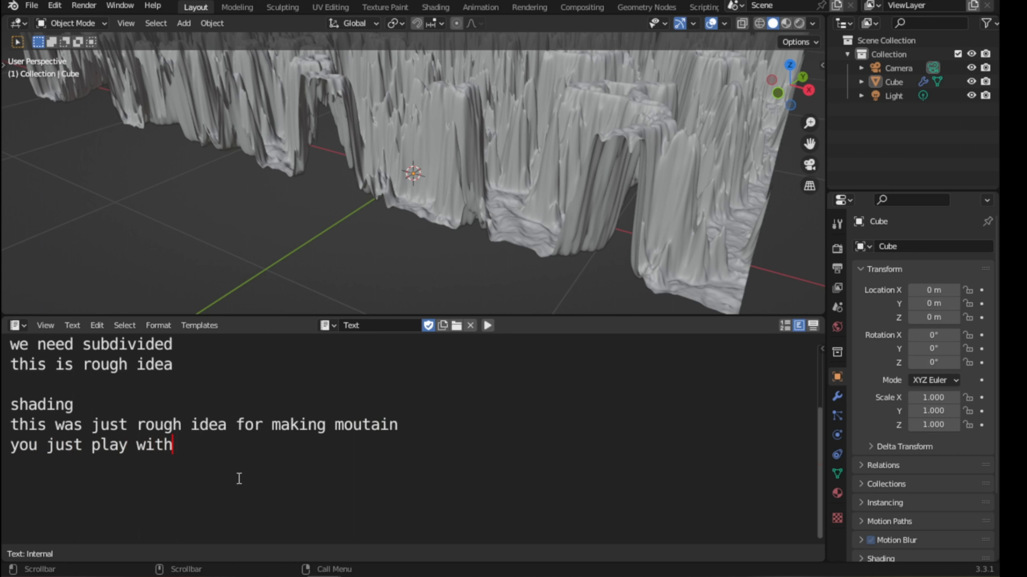
{"action": "type", "text": "GGB CURVE"}
{"action": "key", "text": "Return"}
{"action": "key", "text": "Return"}
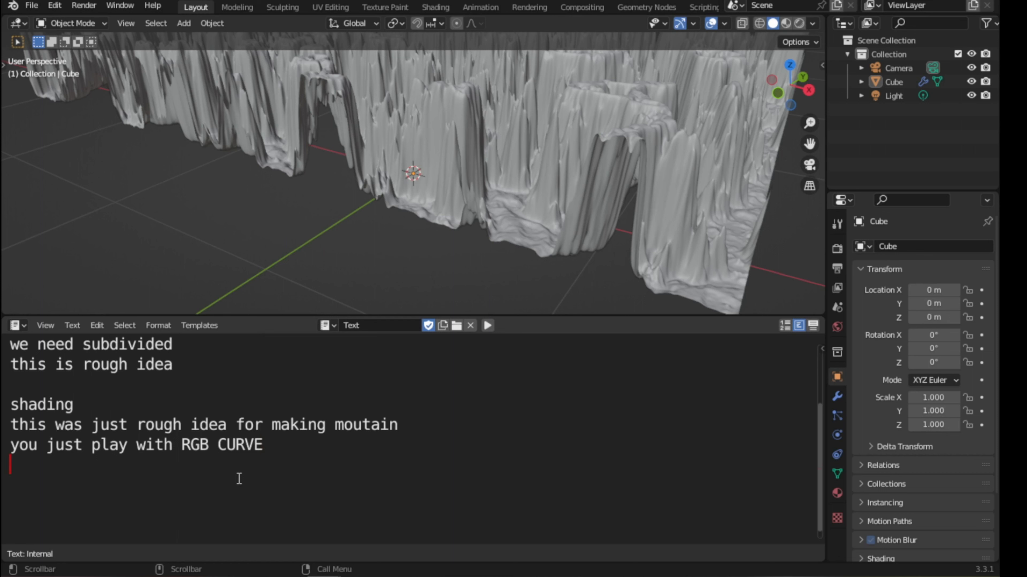
{"action": "type", "text": "gracias"}
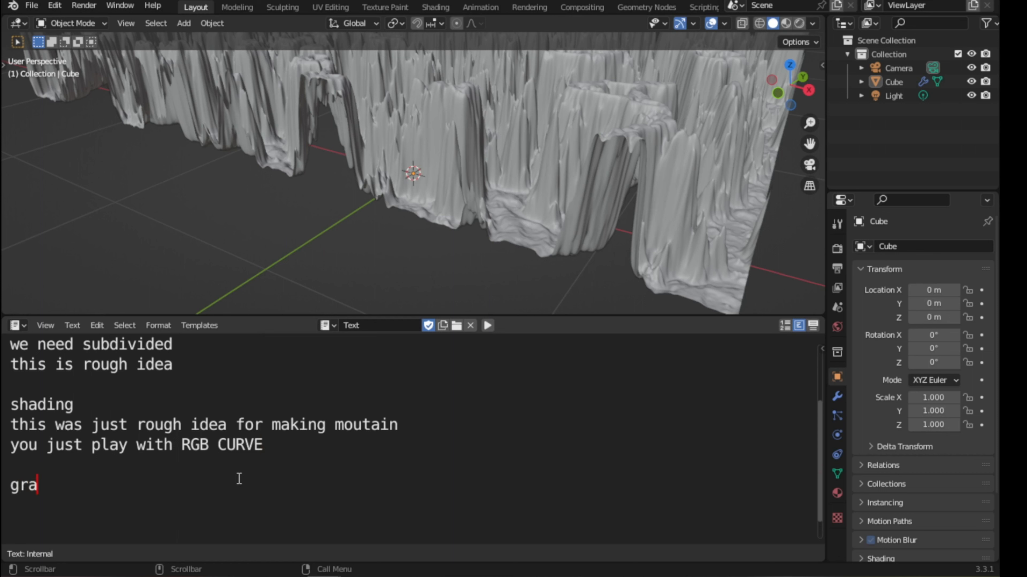